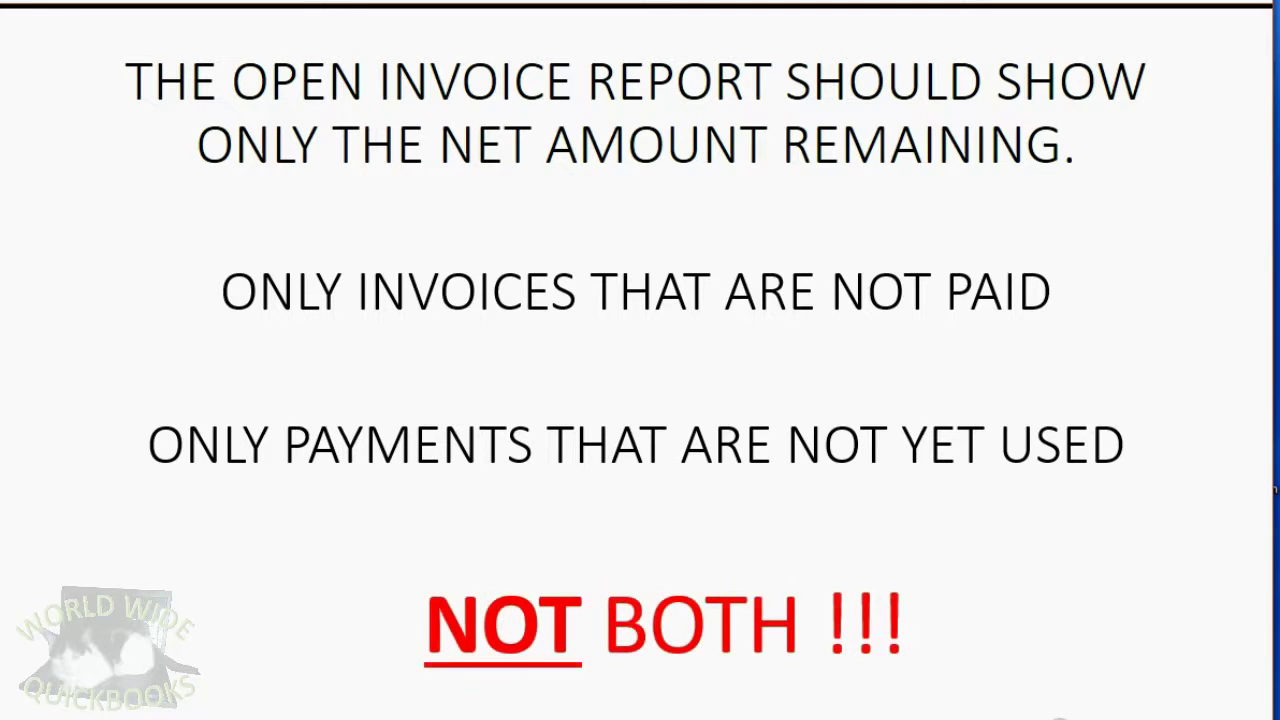
# Step: Switch to QuickBooks, open the Open Invoices report, and reposition its window
pyautogui.moveTo(835, 712)
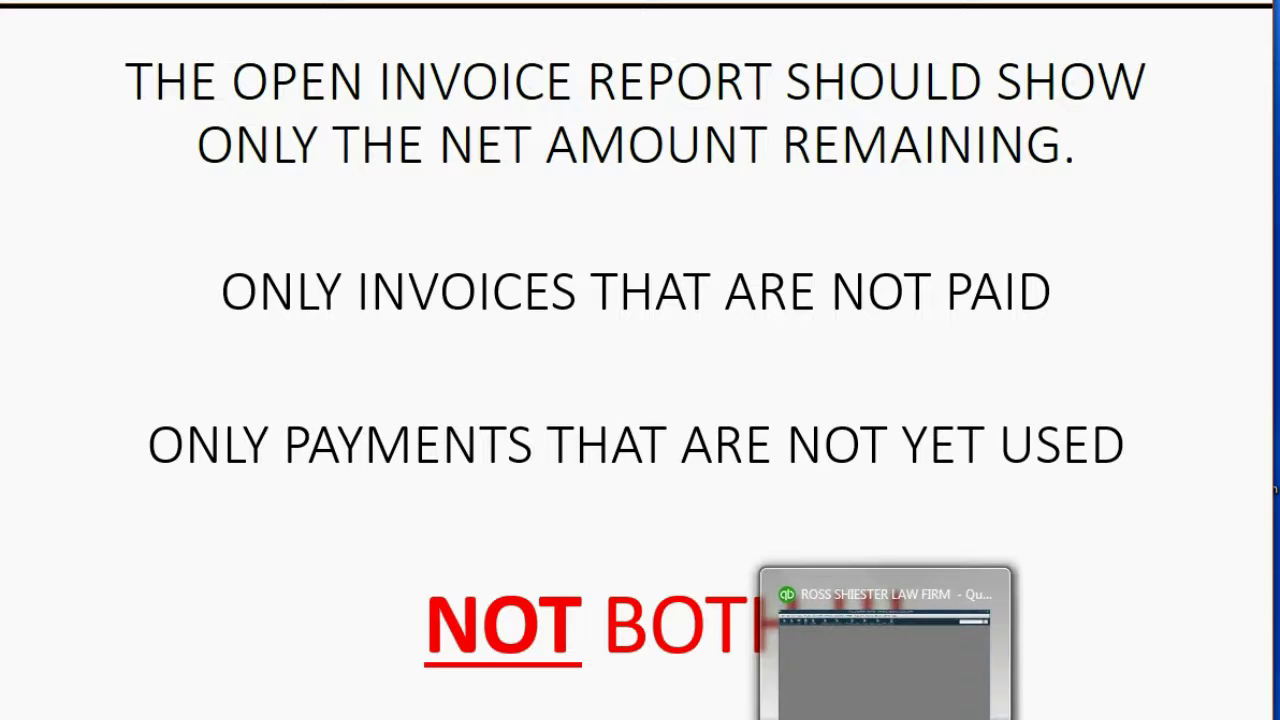
pyautogui.click(835, 640)
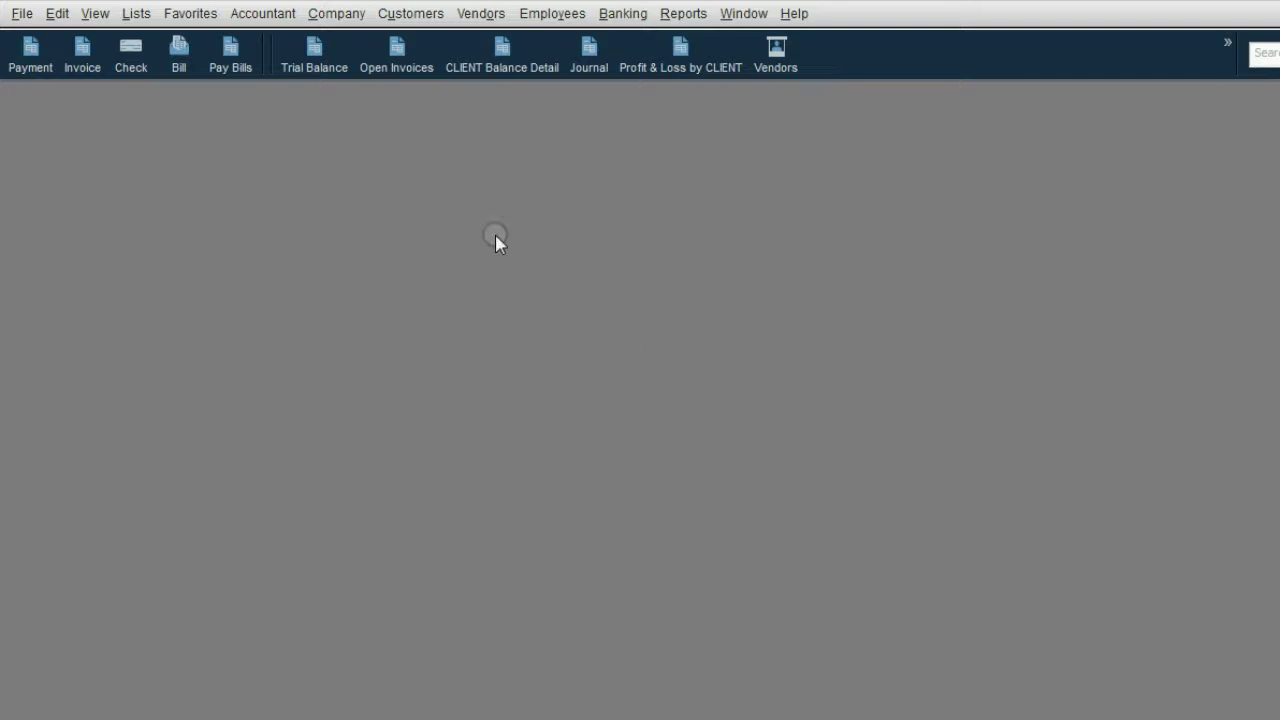
pyautogui.click(391, 60)
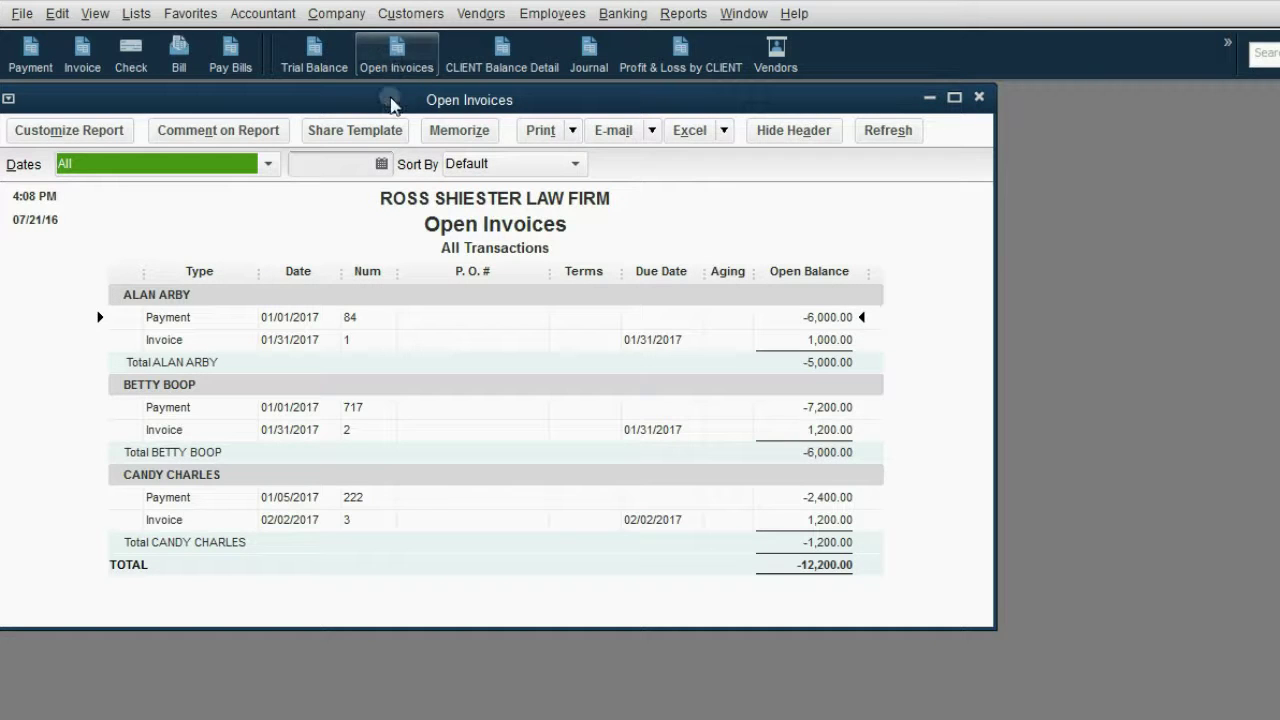
pyautogui.moveTo(394, 106); pyautogui.dragTo(522, 117)
# Step: Compare the dates and open balances of the first customer's payment and invoice in the Open Invoices report
pyautogui.click(432, 331)
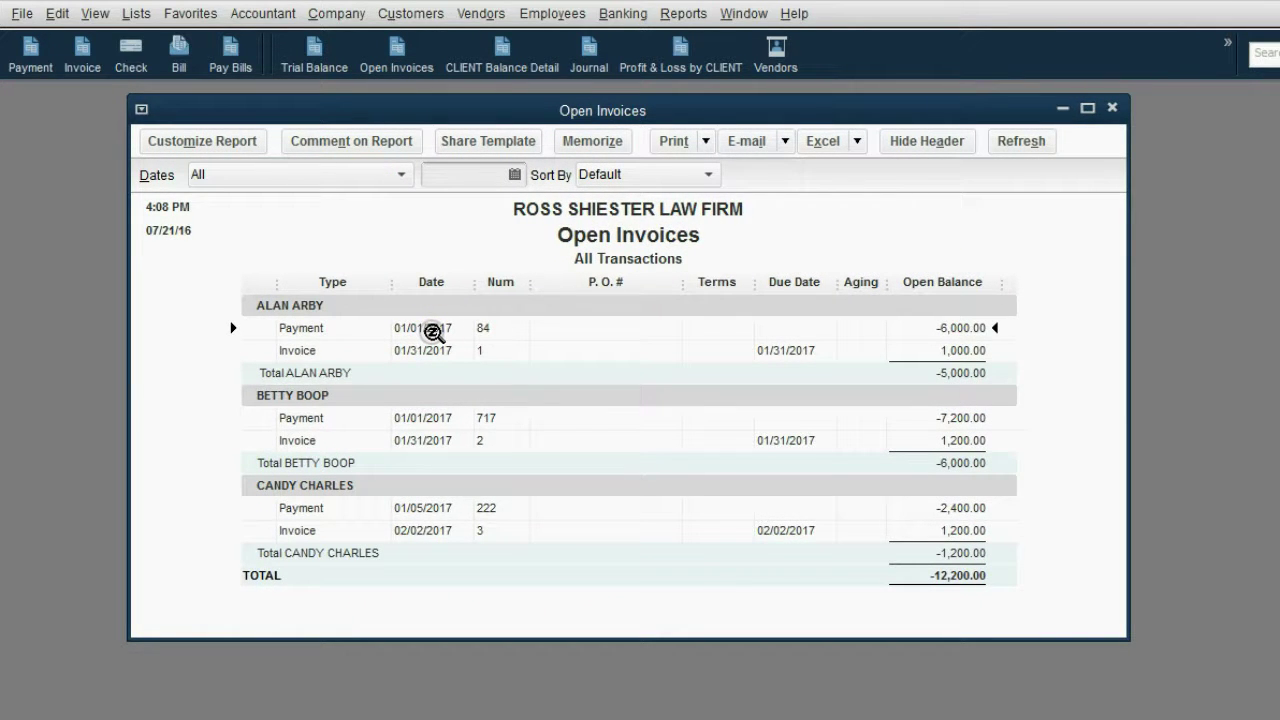
pyautogui.click(435, 350)
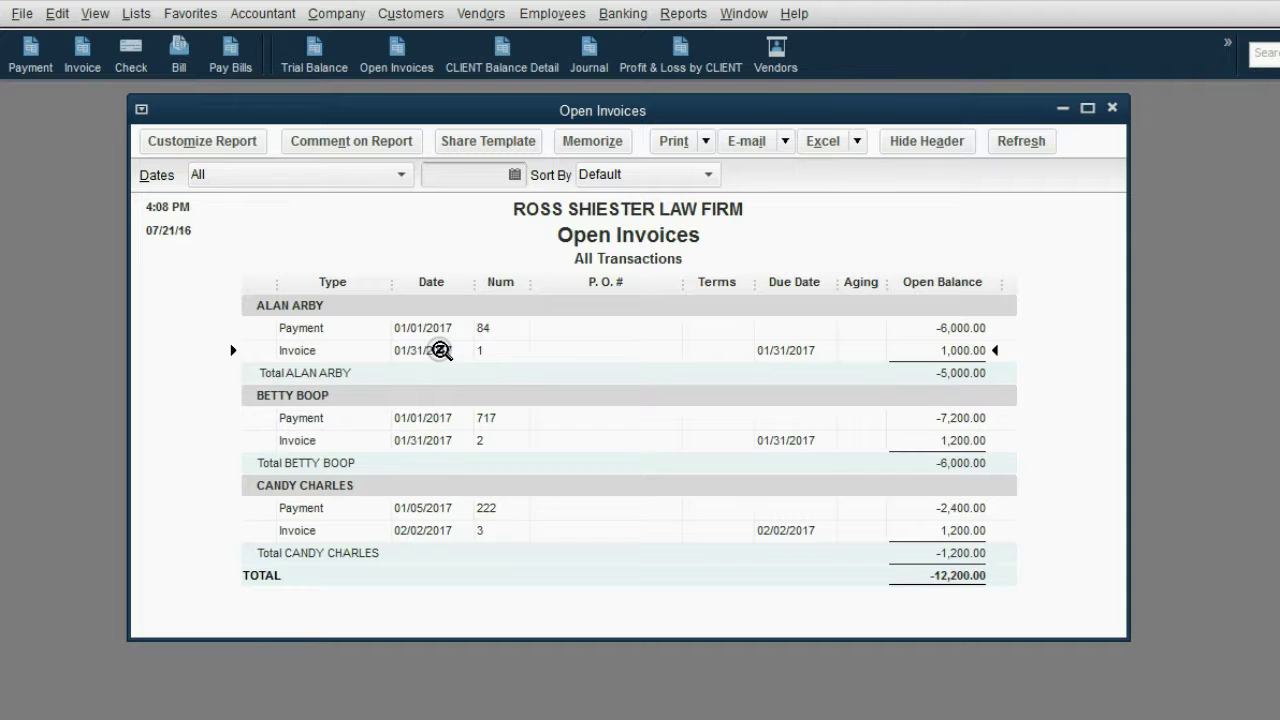
pyautogui.click(430, 329)
pyautogui.click(434, 348)
pyautogui.click(434, 329)
pyautogui.click(433, 351)
pyautogui.click(434, 329)
pyautogui.click(434, 349)
pyautogui.click(436, 327)
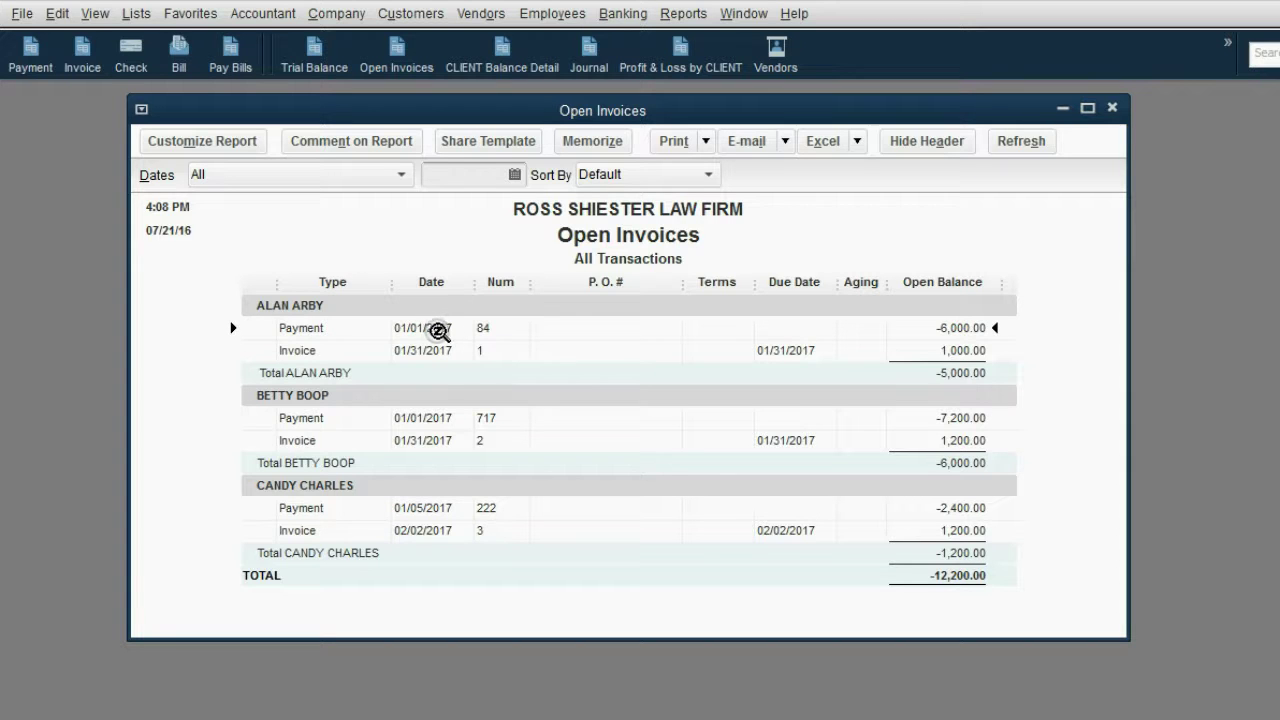
pyautogui.click(430, 349)
pyautogui.click(940, 353)
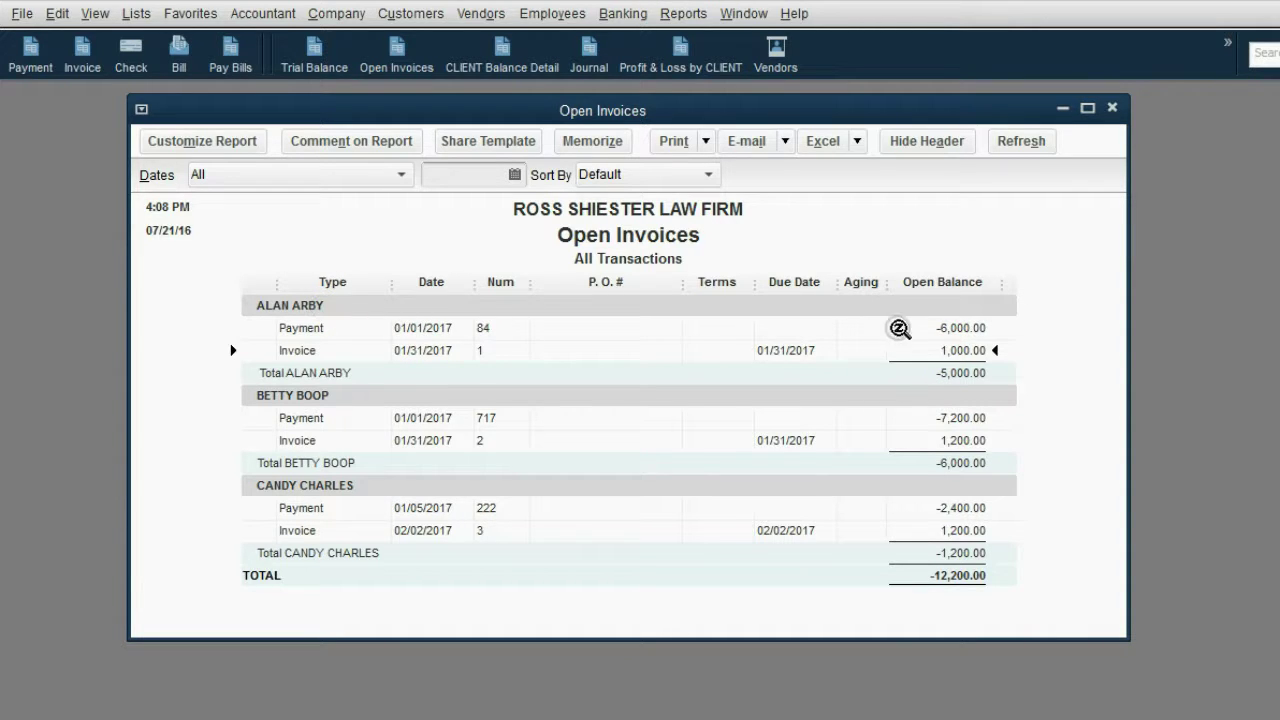
pyautogui.keyDown('shift'); pyautogui.click(963, 328); pyautogui.keyUp('shift')
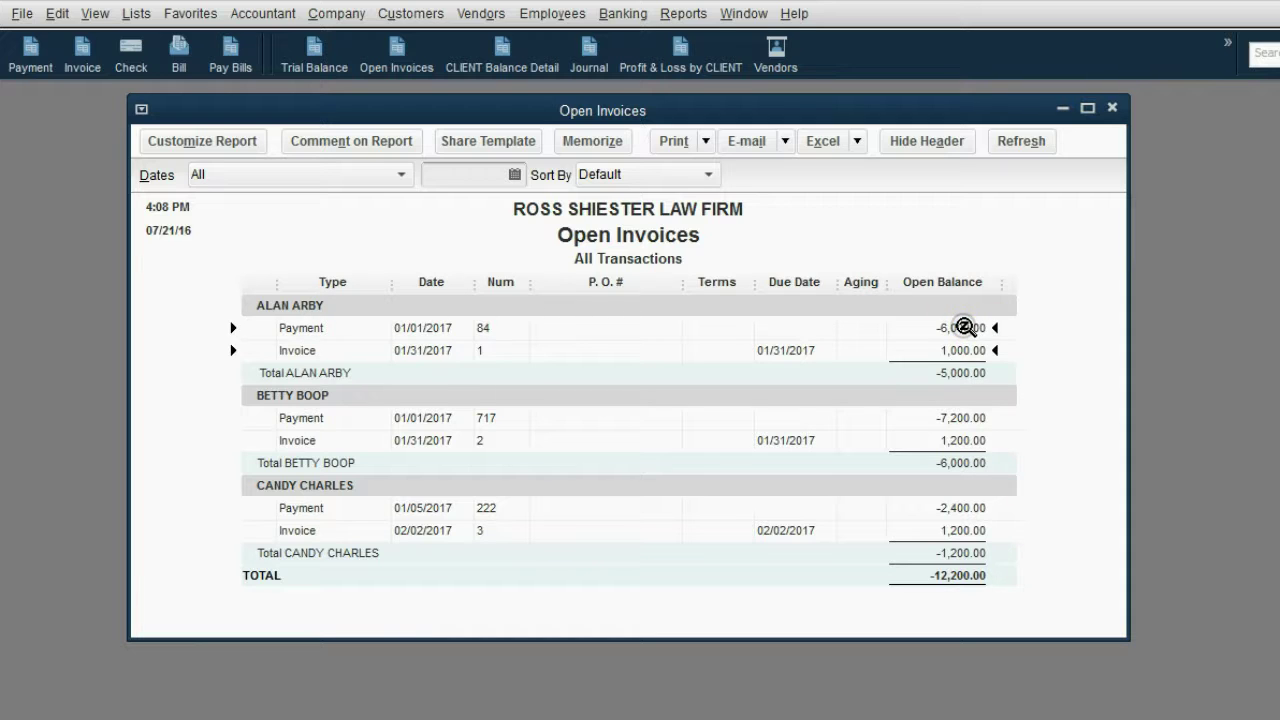
pyautogui.click(963, 351)
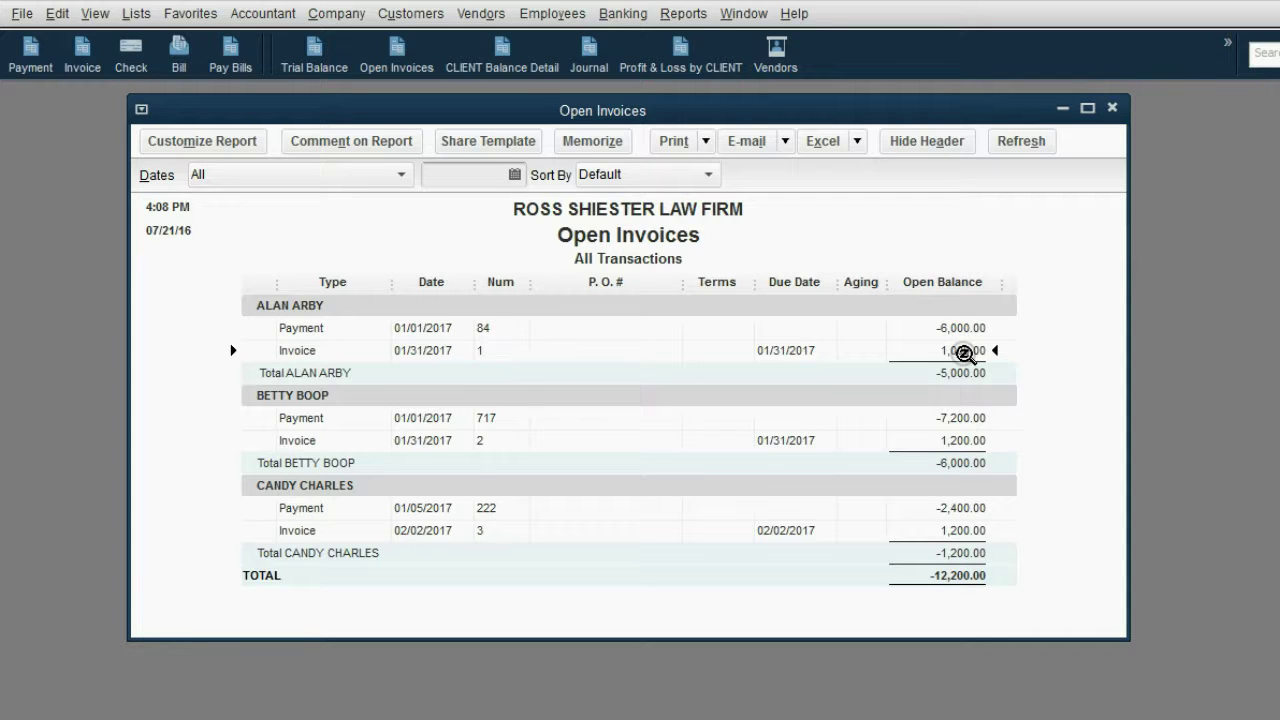
pyautogui.click(966, 329)
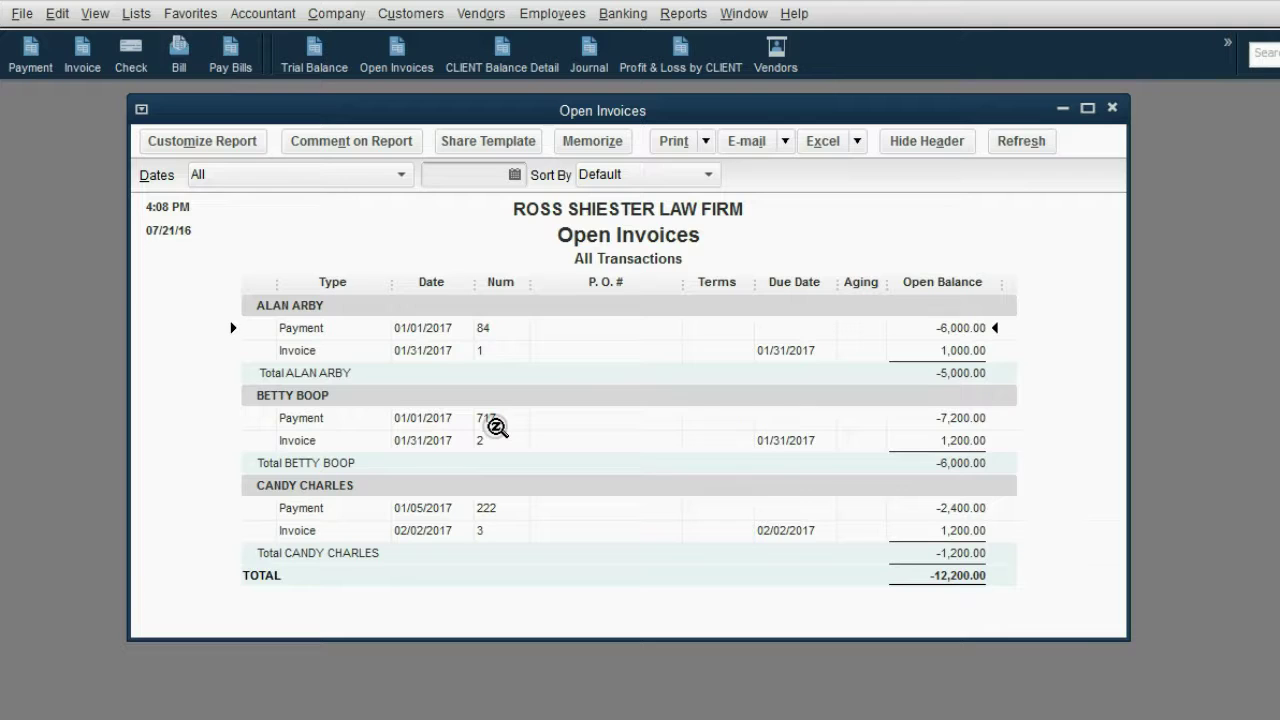
# Step: Compare the open balances of the second customer's payment and invoice in the Open Invoices report
pyautogui.click(972, 419)
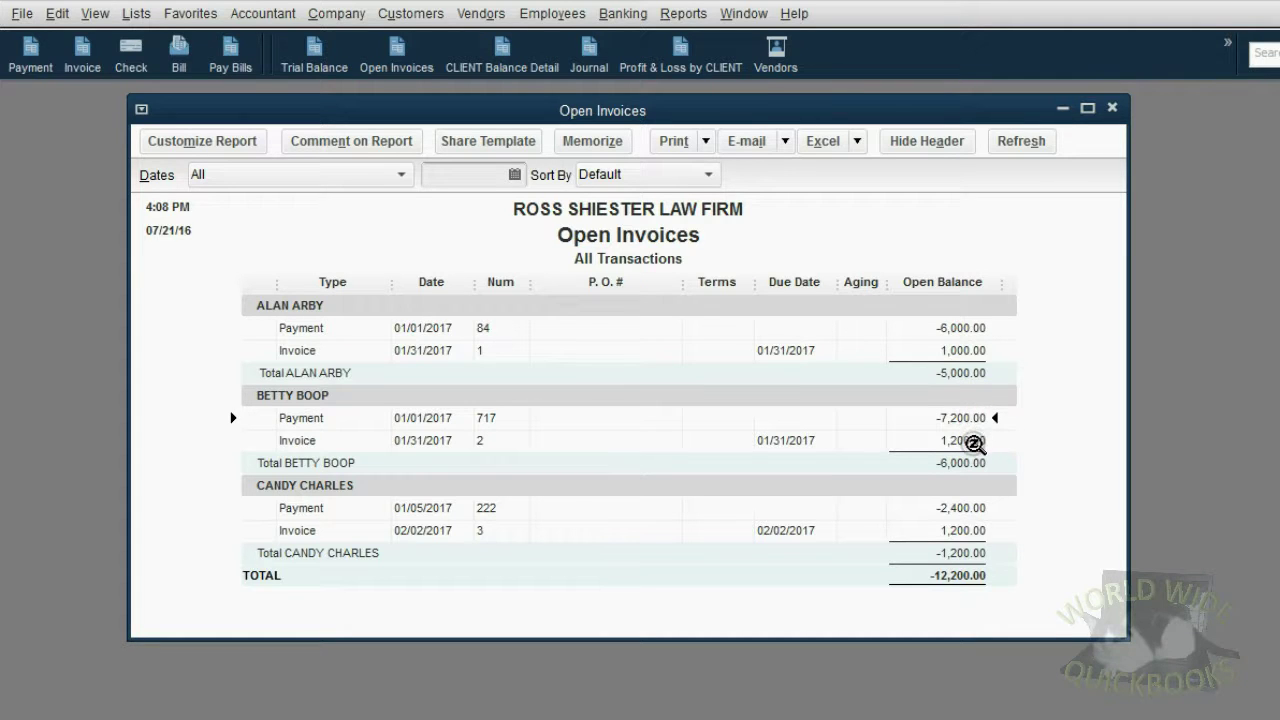
pyautogui.click(972, 441)
pyautogui.click(972, 418)
pyautogui.click(972, 441)
pyautogui.click(974, 418)
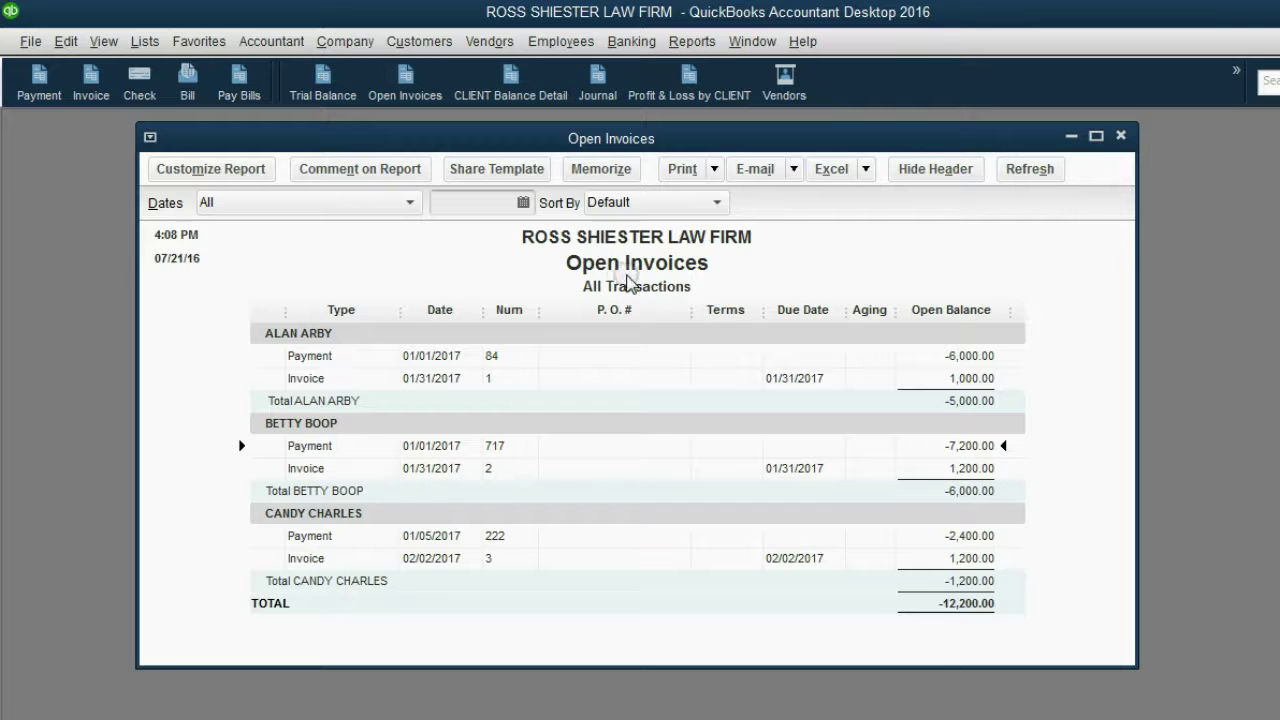
# Step: Apply 1,000.00 of the first customer's available payment credit to invoice 1 and check that customer's entries in the report
pyautogui.doubleClick(420, 380)
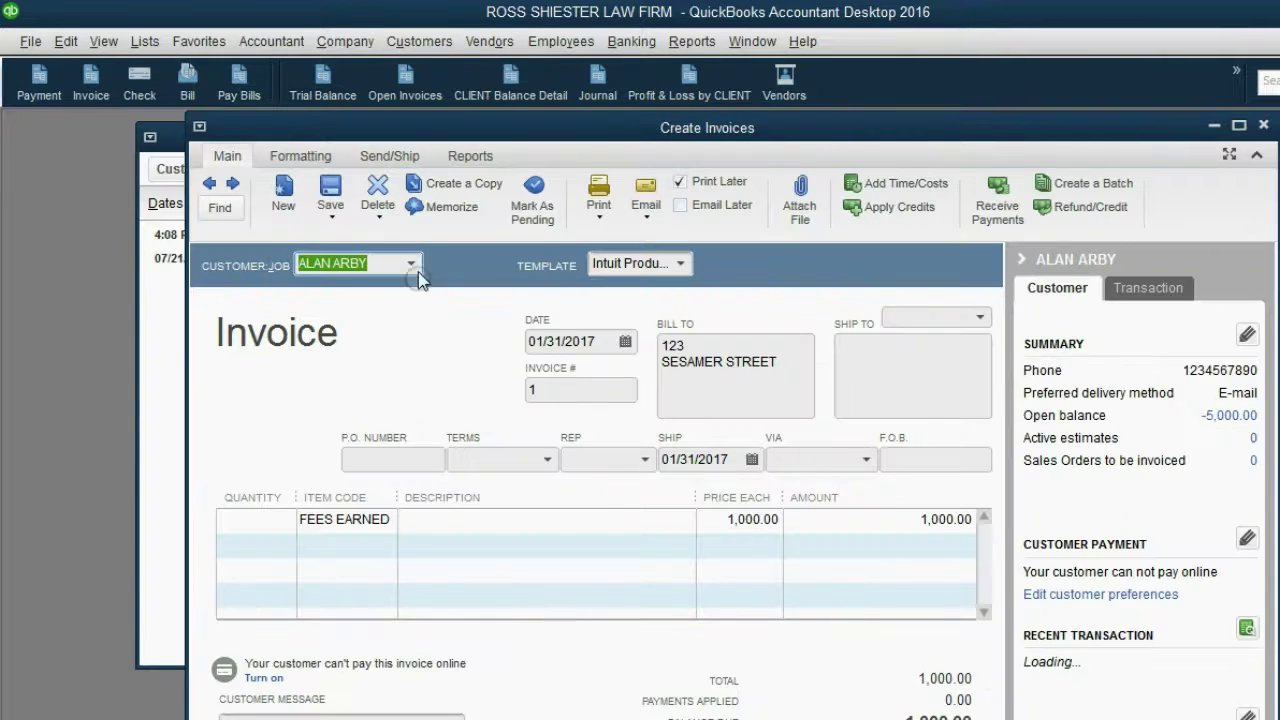
pyautogui.moveTo(446, 136); pyautogui.dragTo(385, 138)
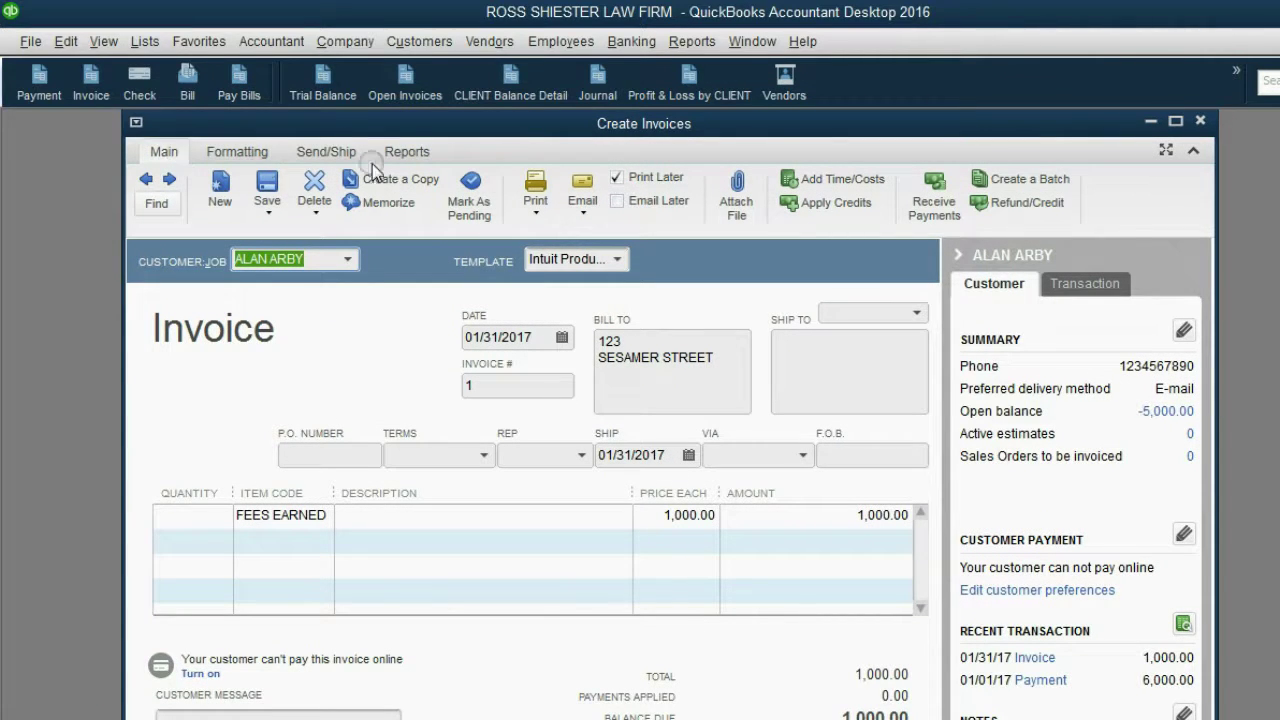
pyautogui.click(836, 204)
pyautogui.moveTo(798, 140)
pyautogui.mouseDown()
pyautogui.moveTo(800, 164)
pyautogui.moveTo(791, 155)
pyautogui.mouseUp()
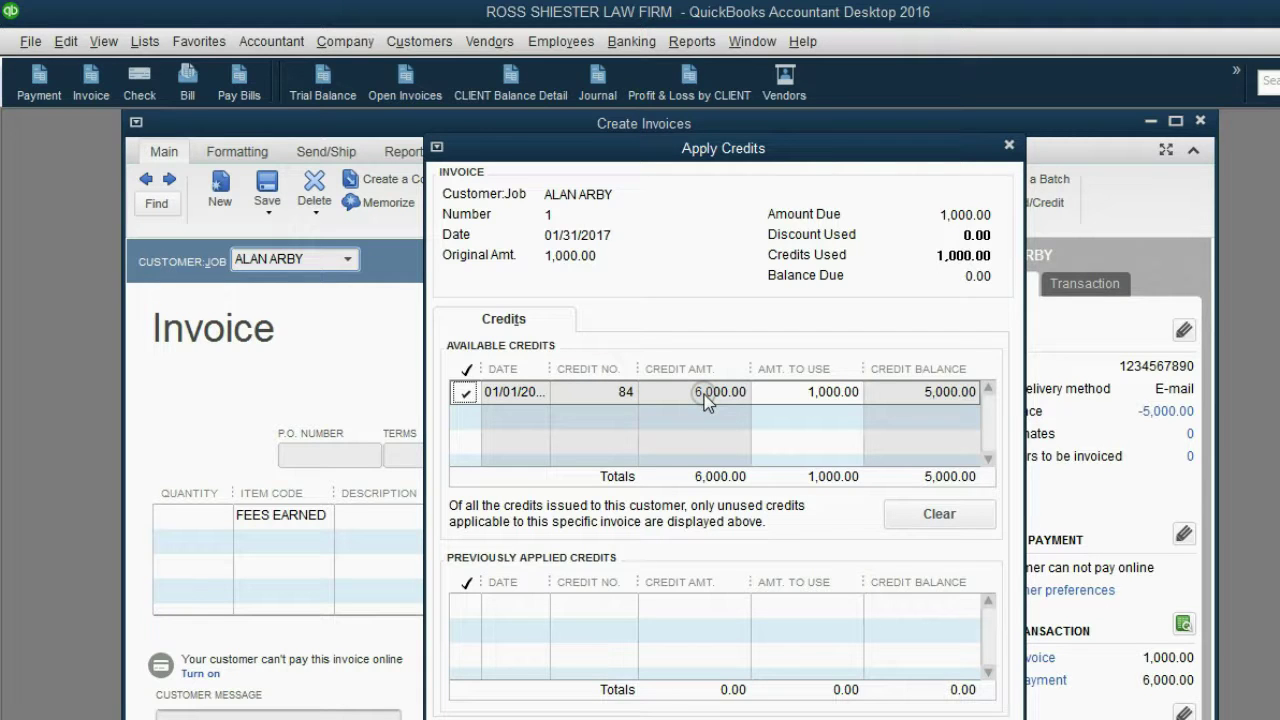
pyautogui.click(465, 397)
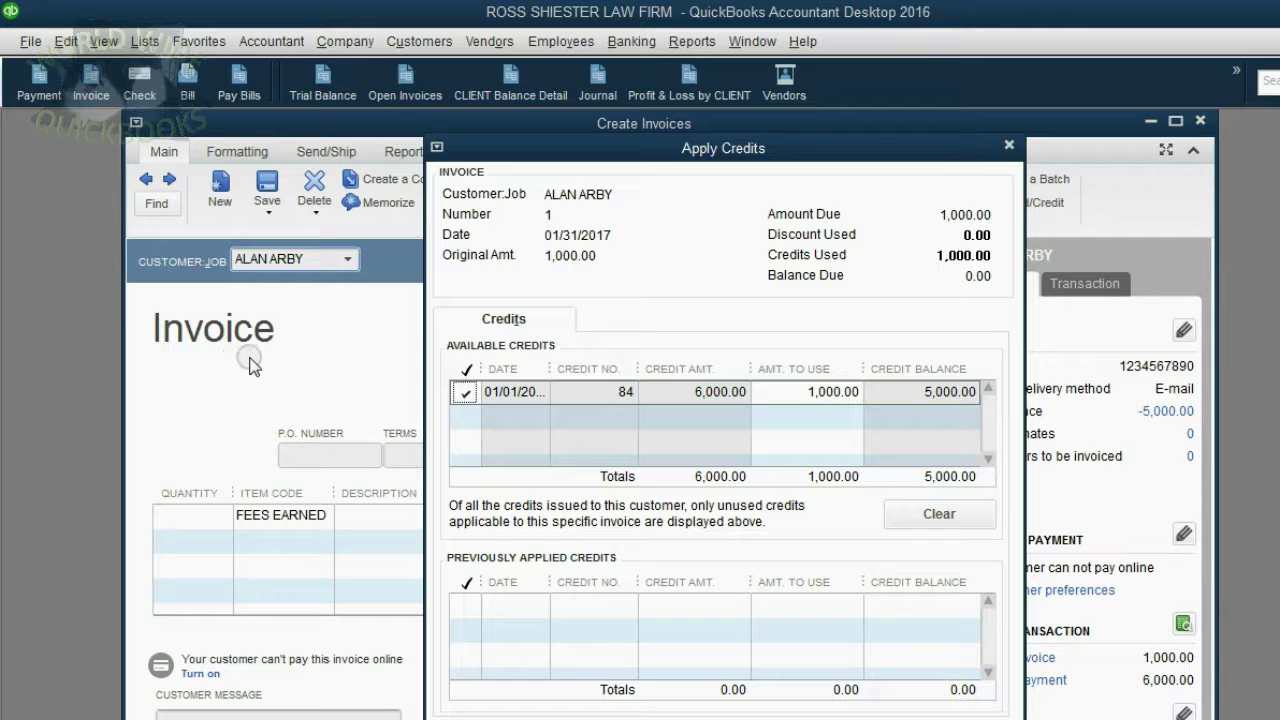
pyautogui.click(466, 393)
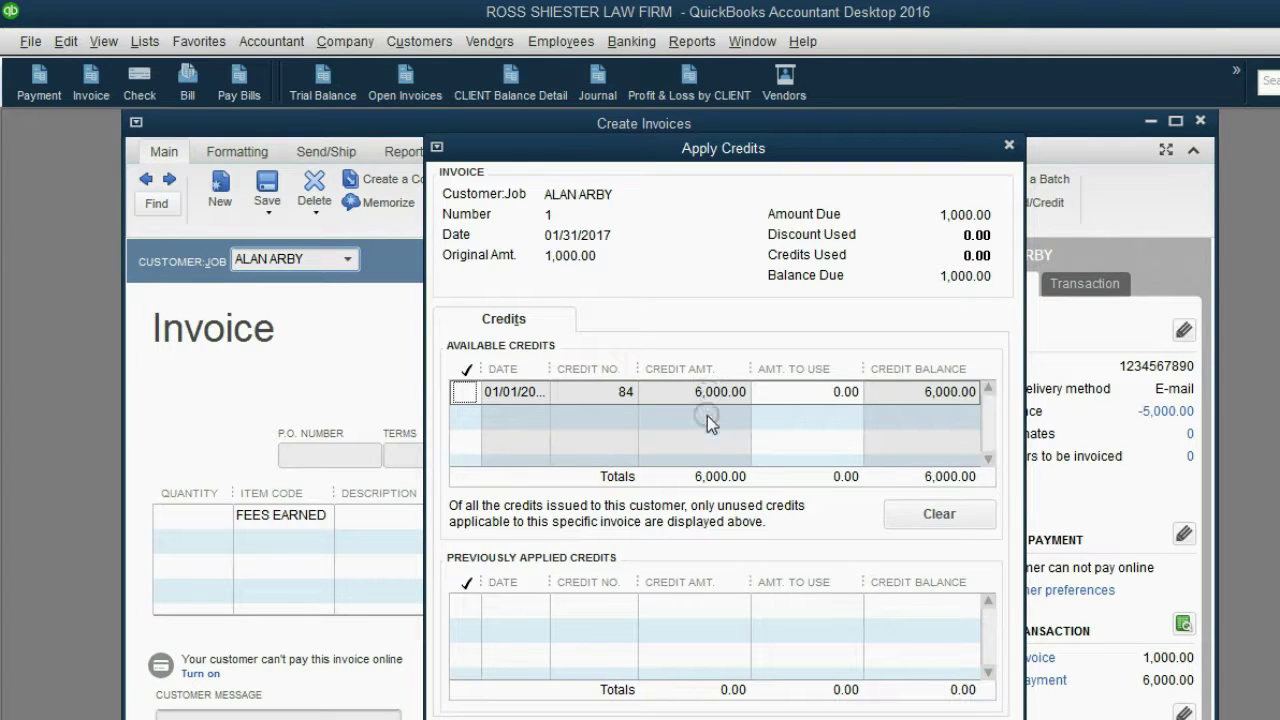
pyautogui.click(466, 394)
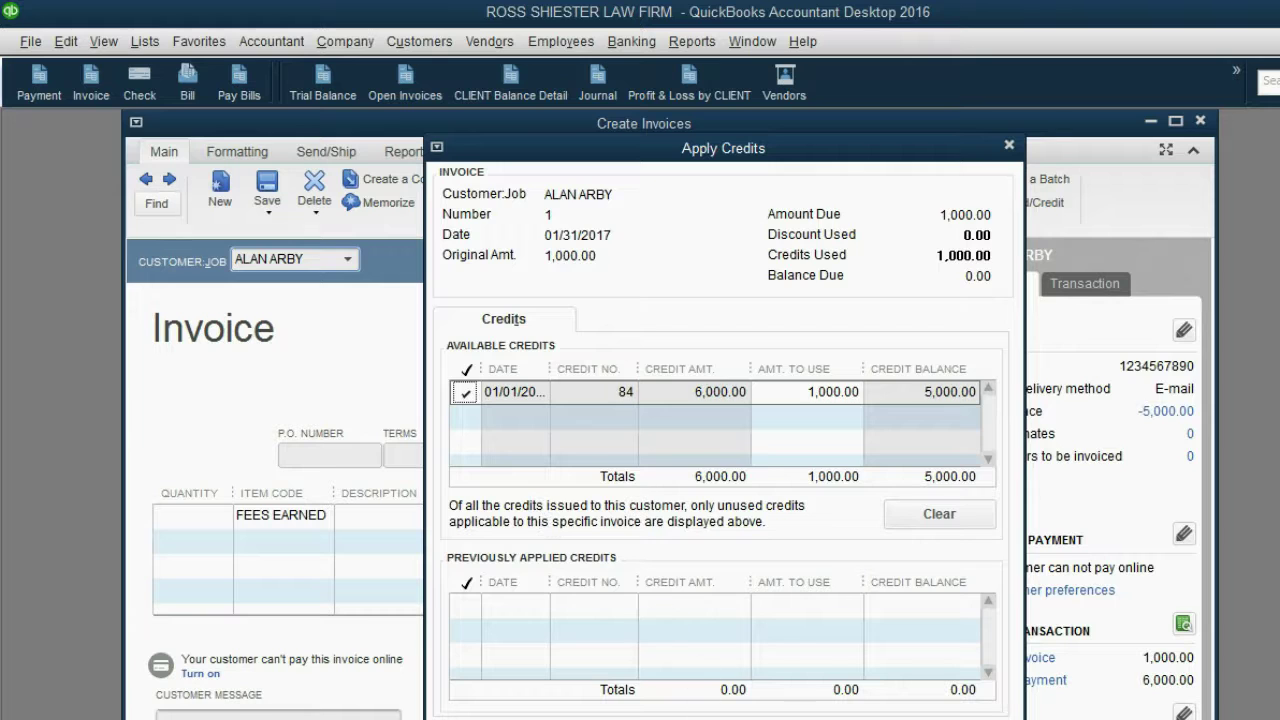
pyautogui.click(703, 715)
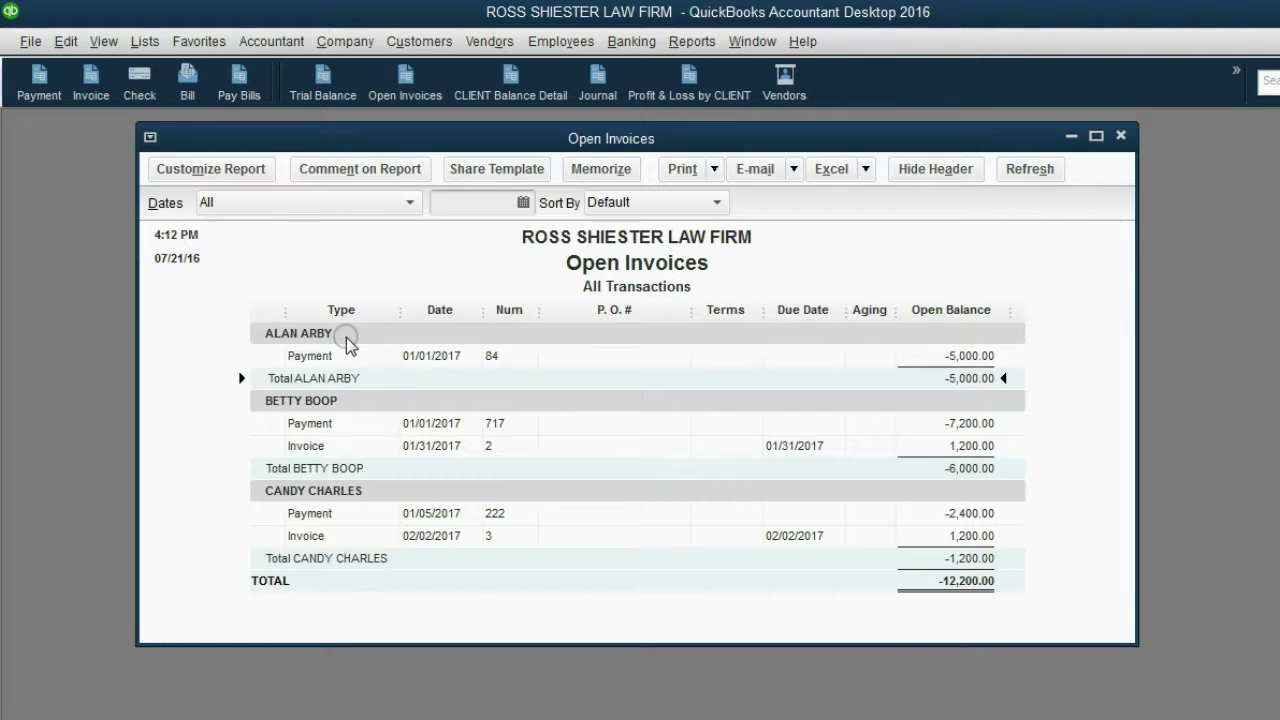
pyautogui.doubleClick(971, 380)
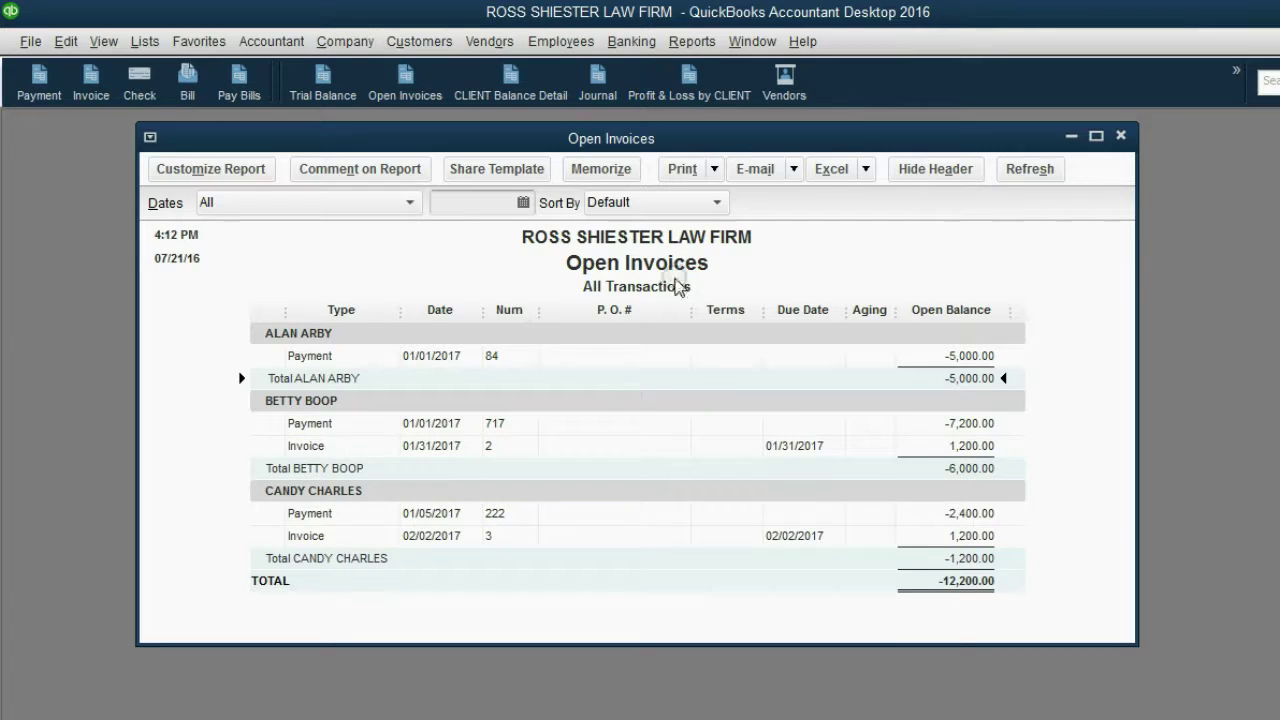
pyautogui.click(360, 357)
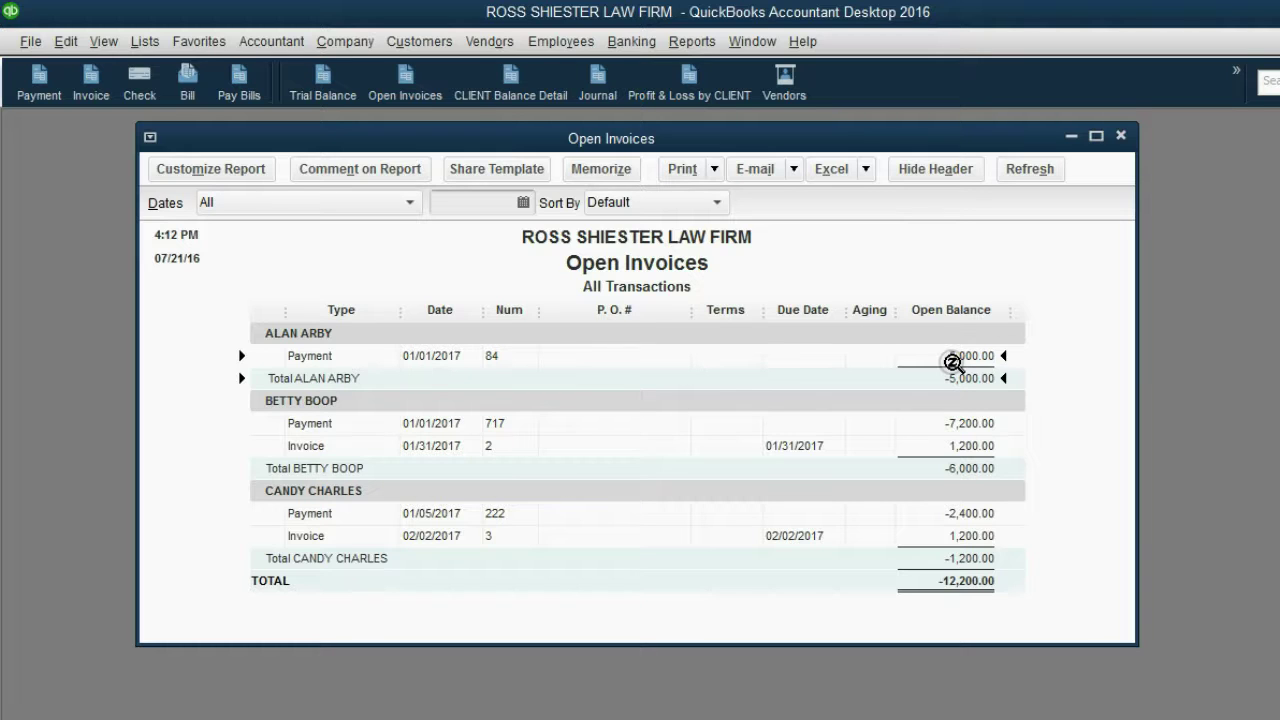
# Step: Apply 1,200.00 of the second customer's available payment credit to invoice 2 and check the payment in the report
pyautogui.doubleClick(447, 448)
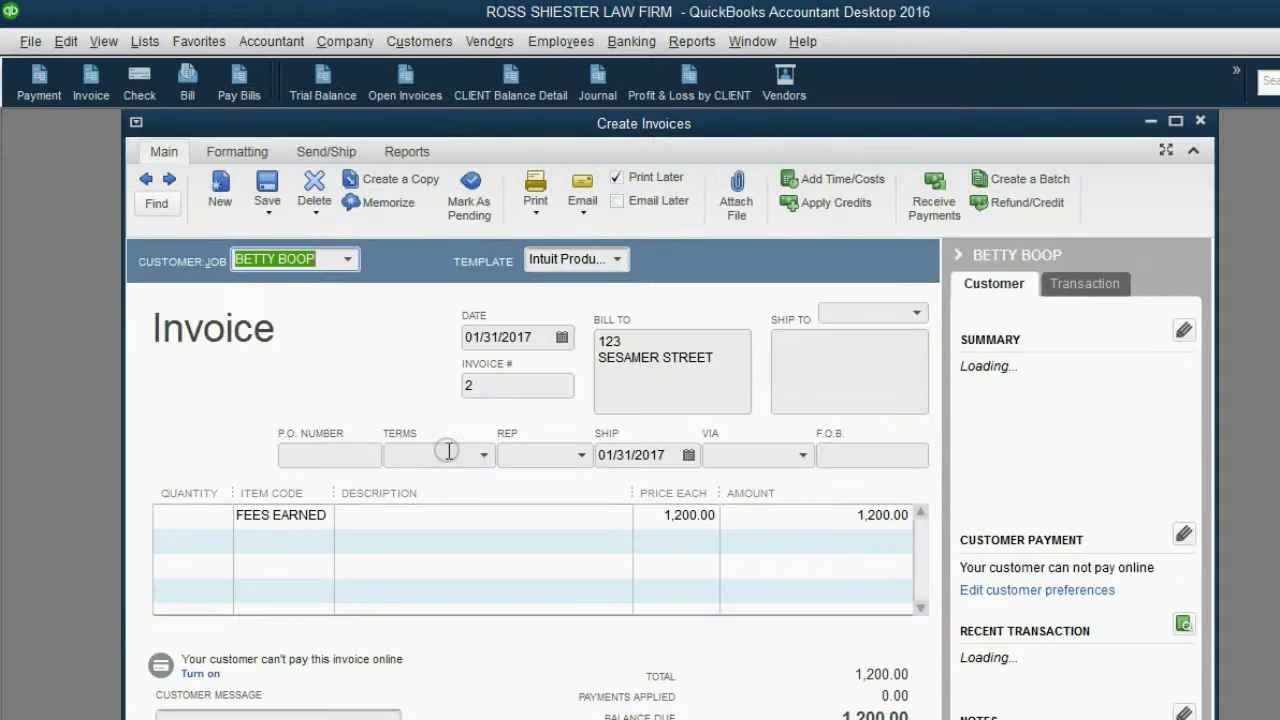
pyautogui.click(166, 158)
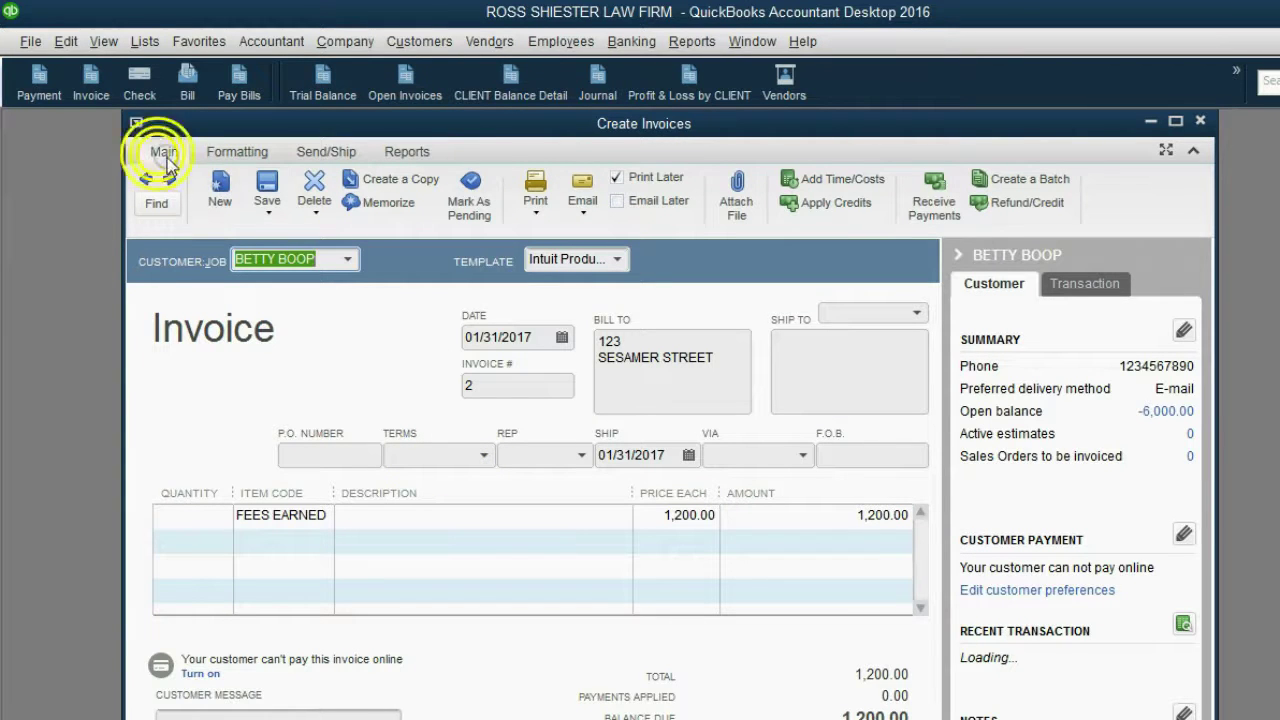
pyautogui.click(799, 202)
pyautogui.click(668, 389)
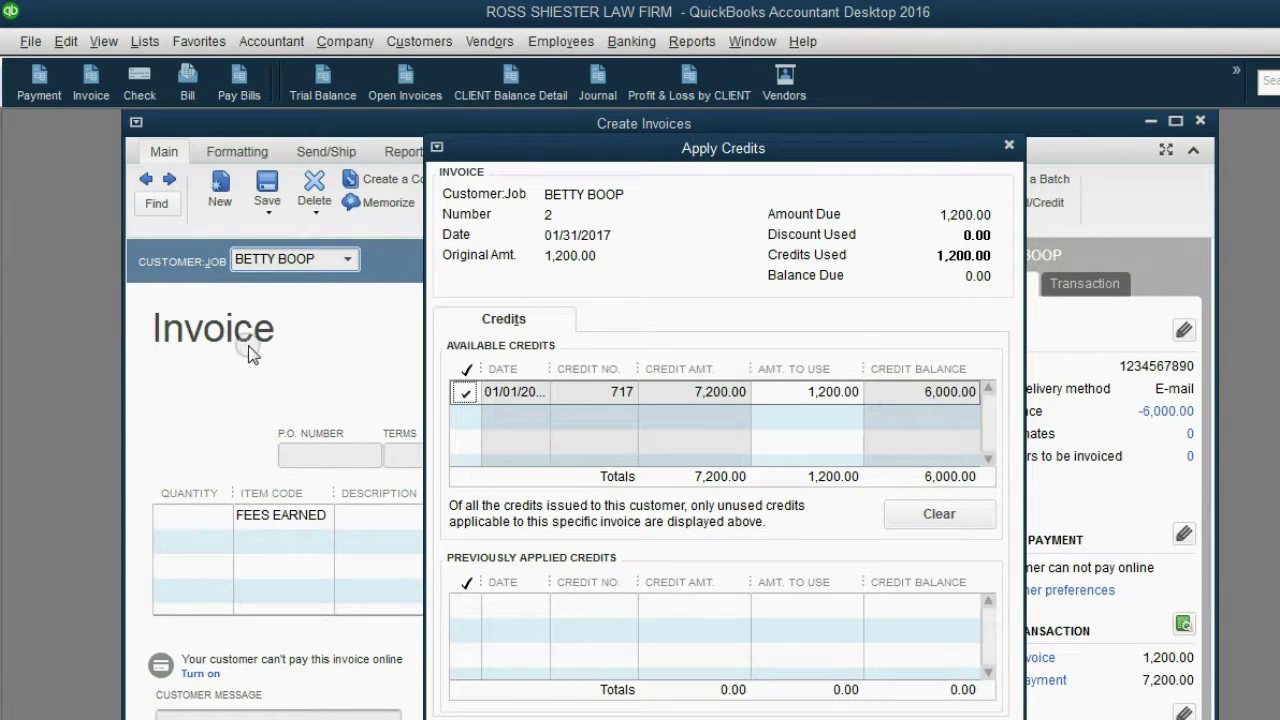
pyautogui.click(466, 393)
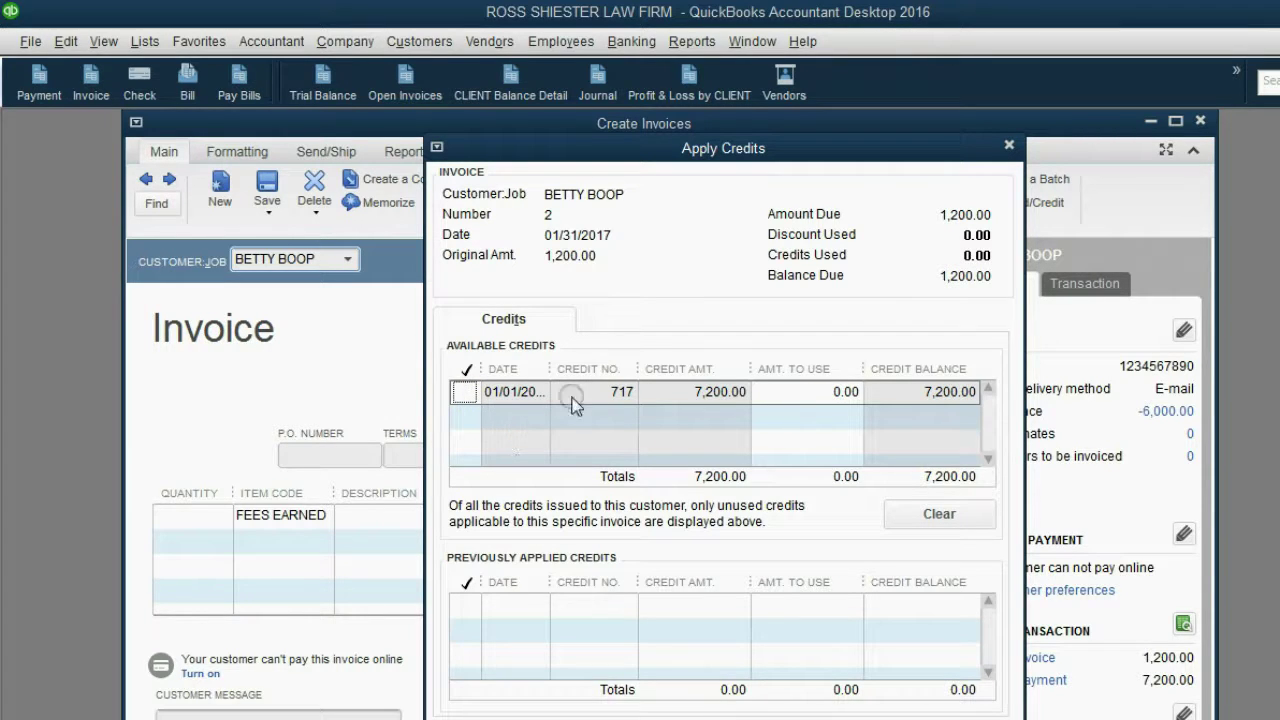
pyautogui.click(467, 392)
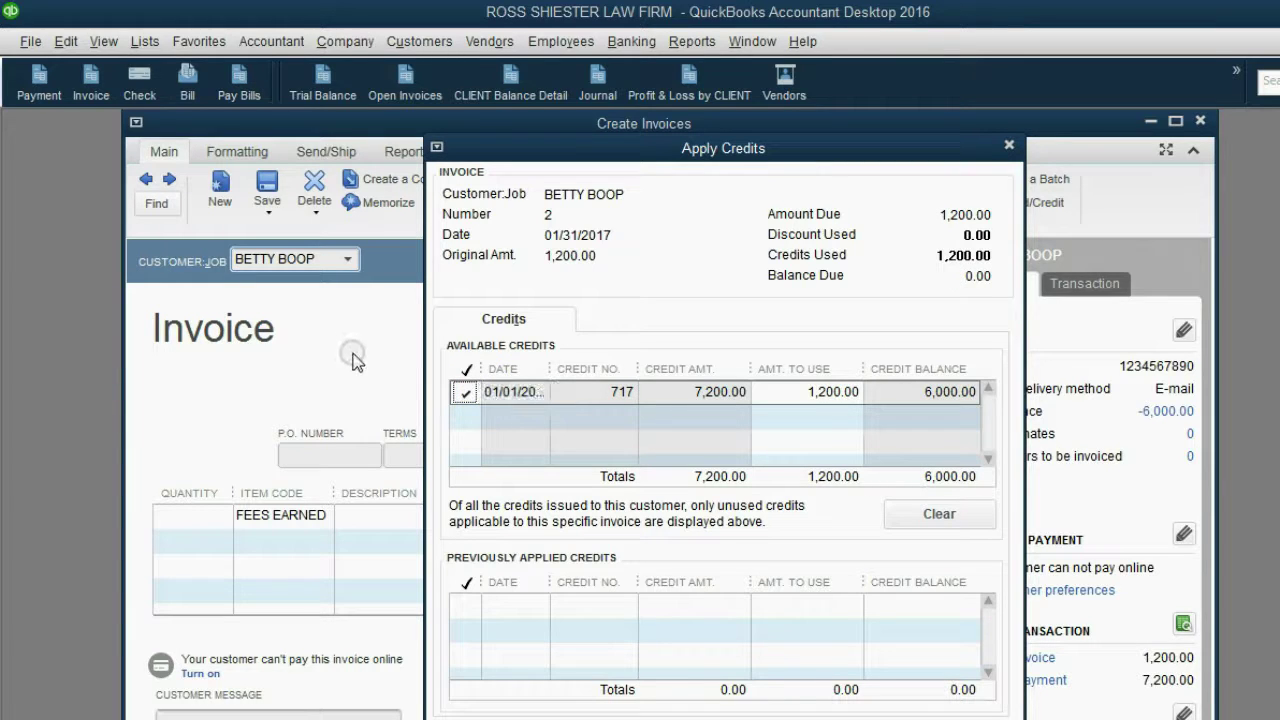
pyautogui.press('Return')
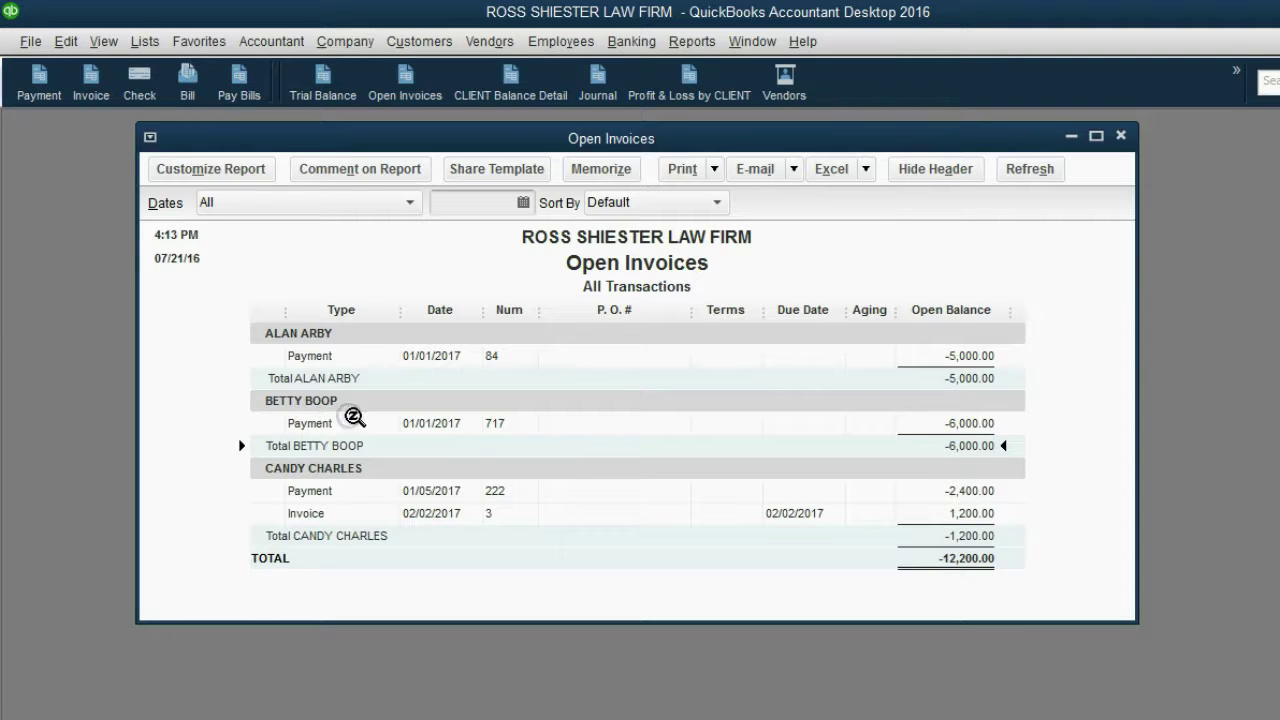
pyautogui.click(948, 424)
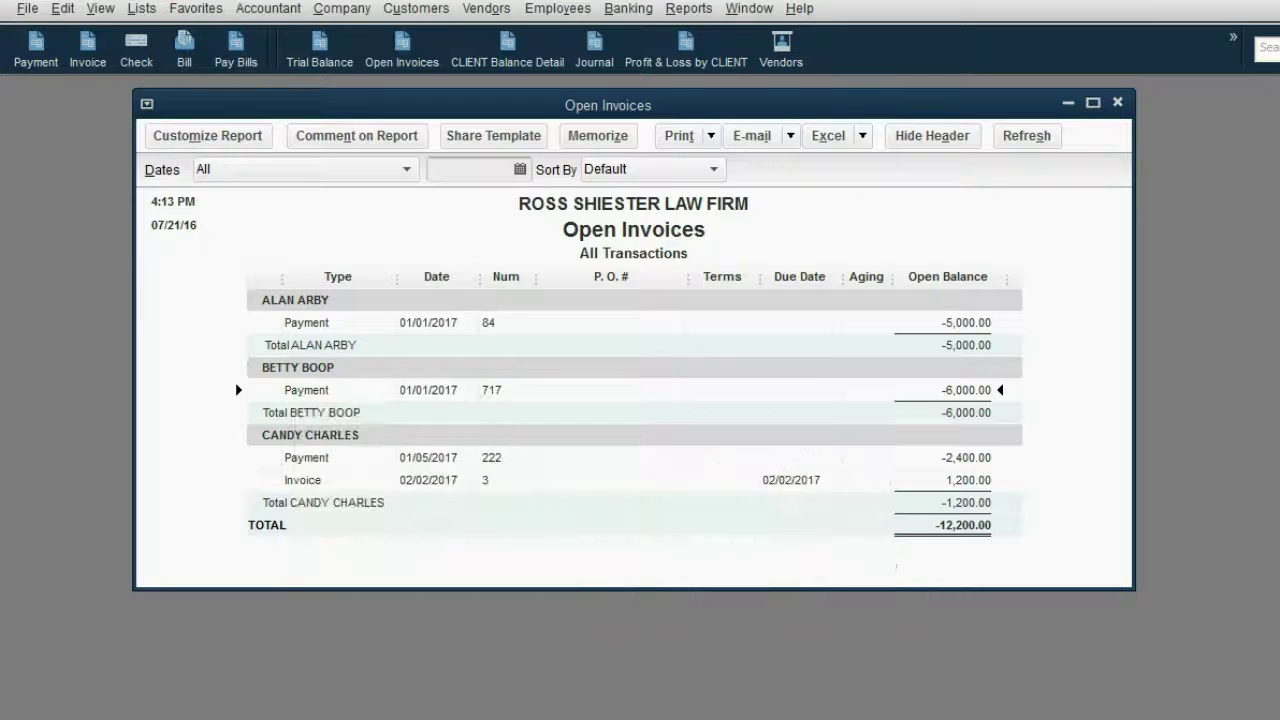
# Step: Create a new invoice and set its date to 02/09/2017
pyautogui.click(390, 434)
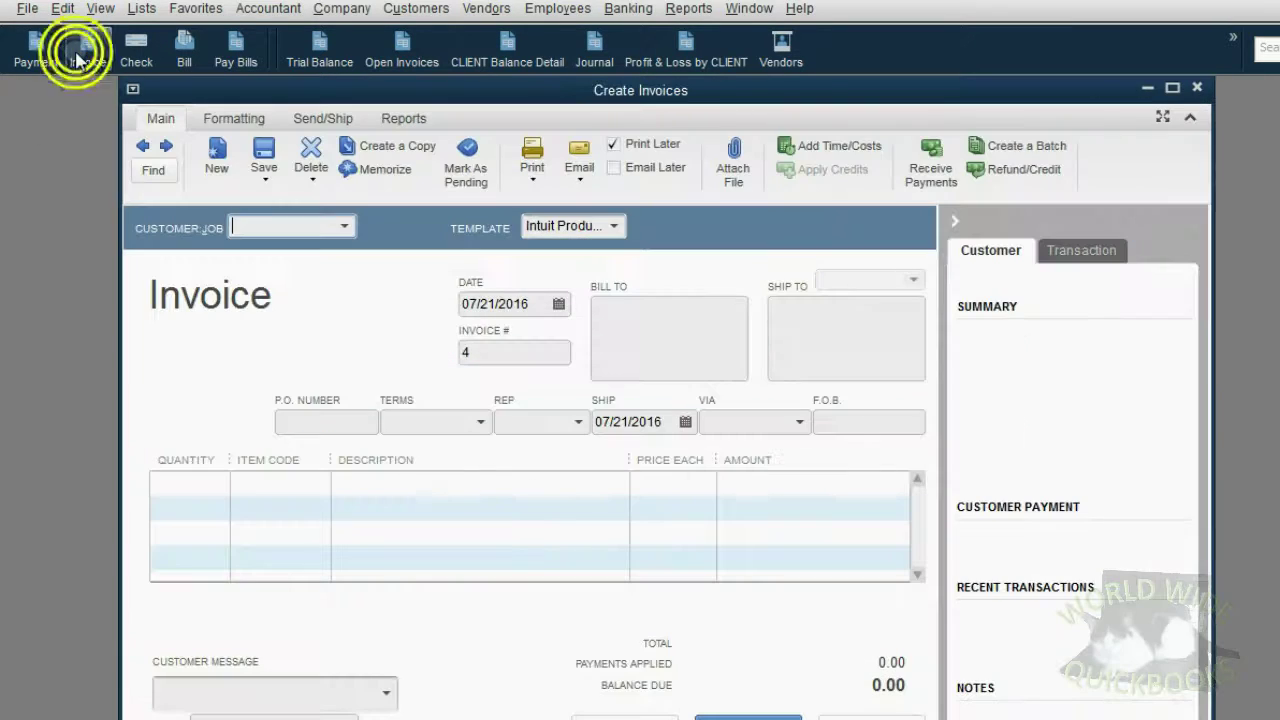
pyautogui.click(87, 50)
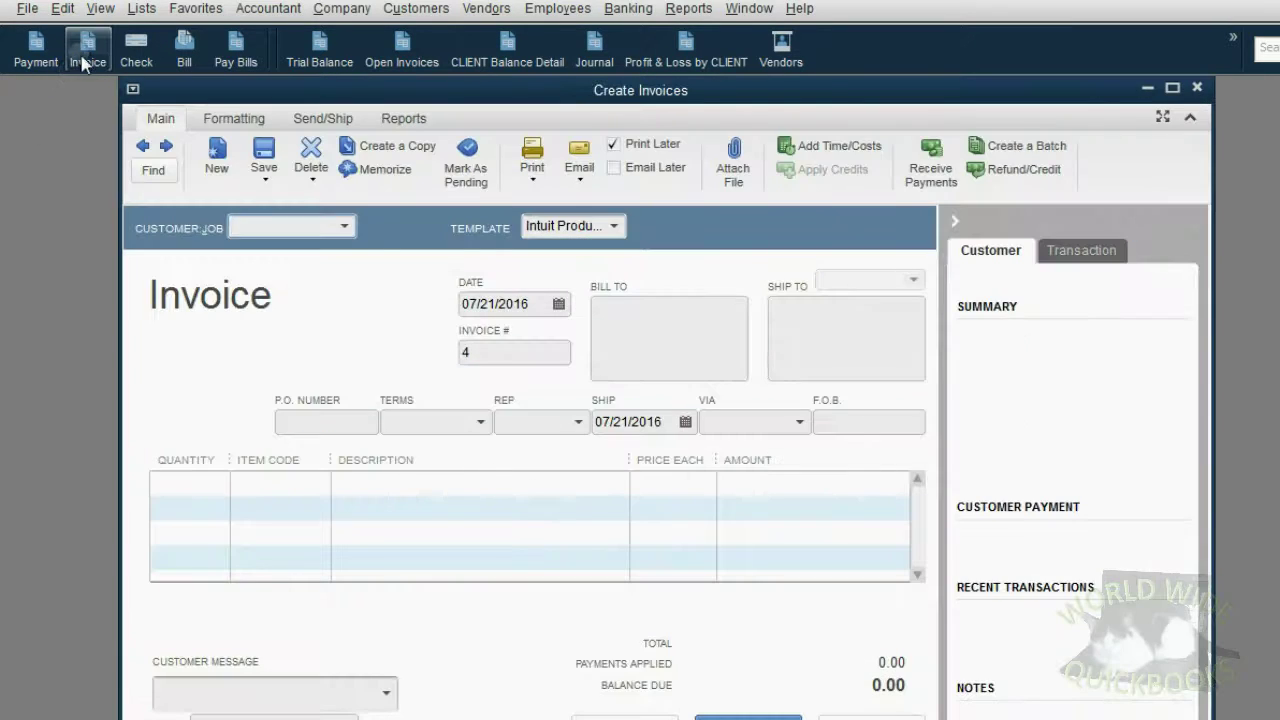
pyautogui.click(558, 303)
pyautogui.click(636, 340)
pyautogui.click(636, 340)
pyautogui.click(636, 340)
pyautogui.click(636, 340)
pyautogui.click(636, 340)
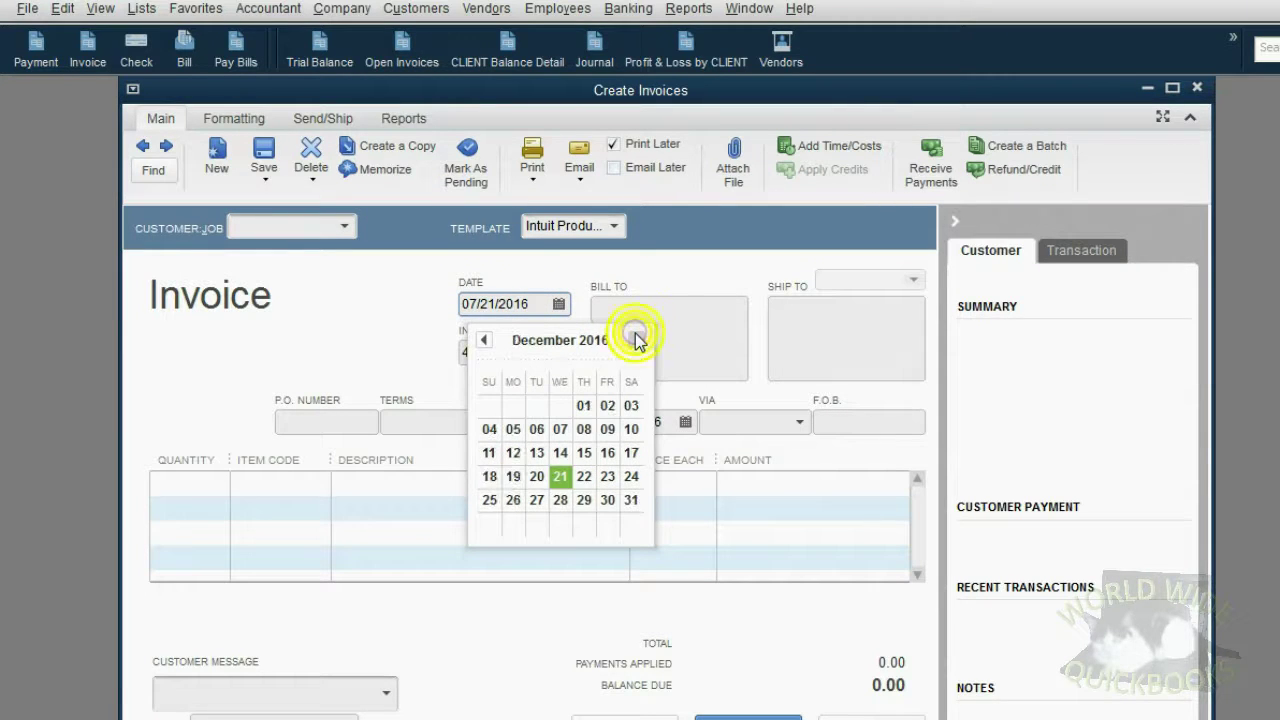
pyautogui.click(636, 340)
pyautogui.click(636, 340)
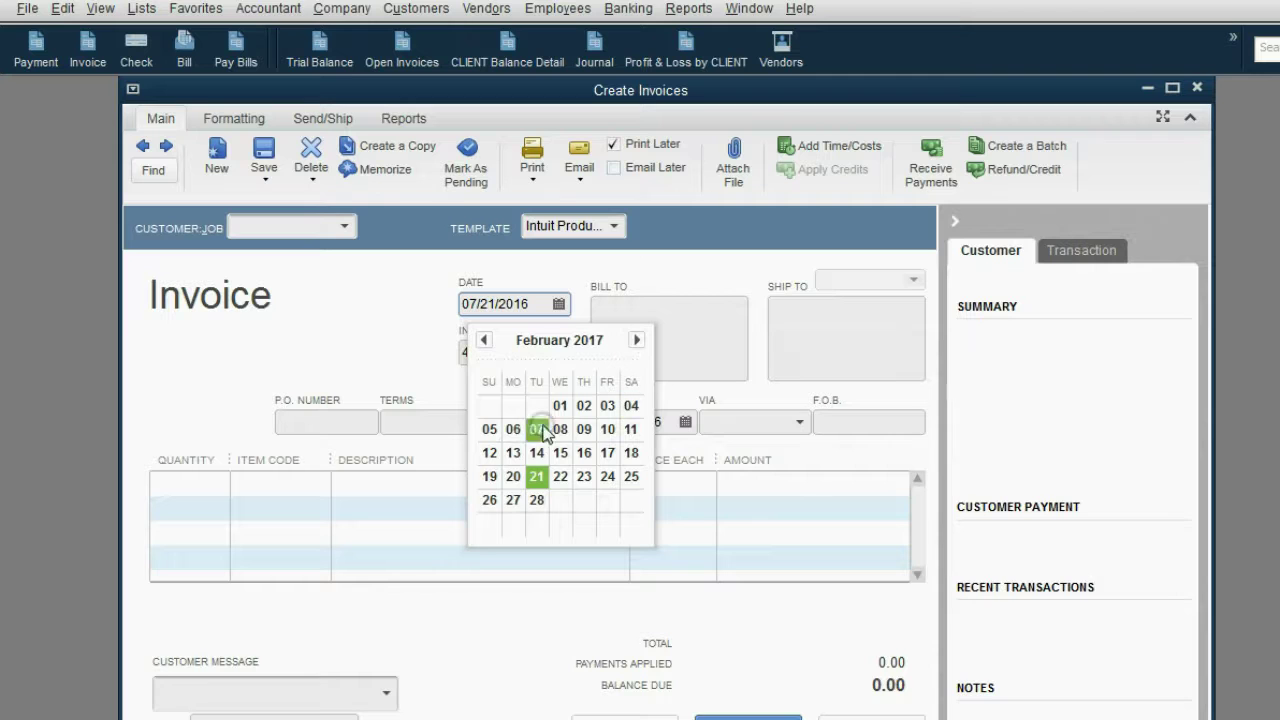
pyautogui.click(584, 429)
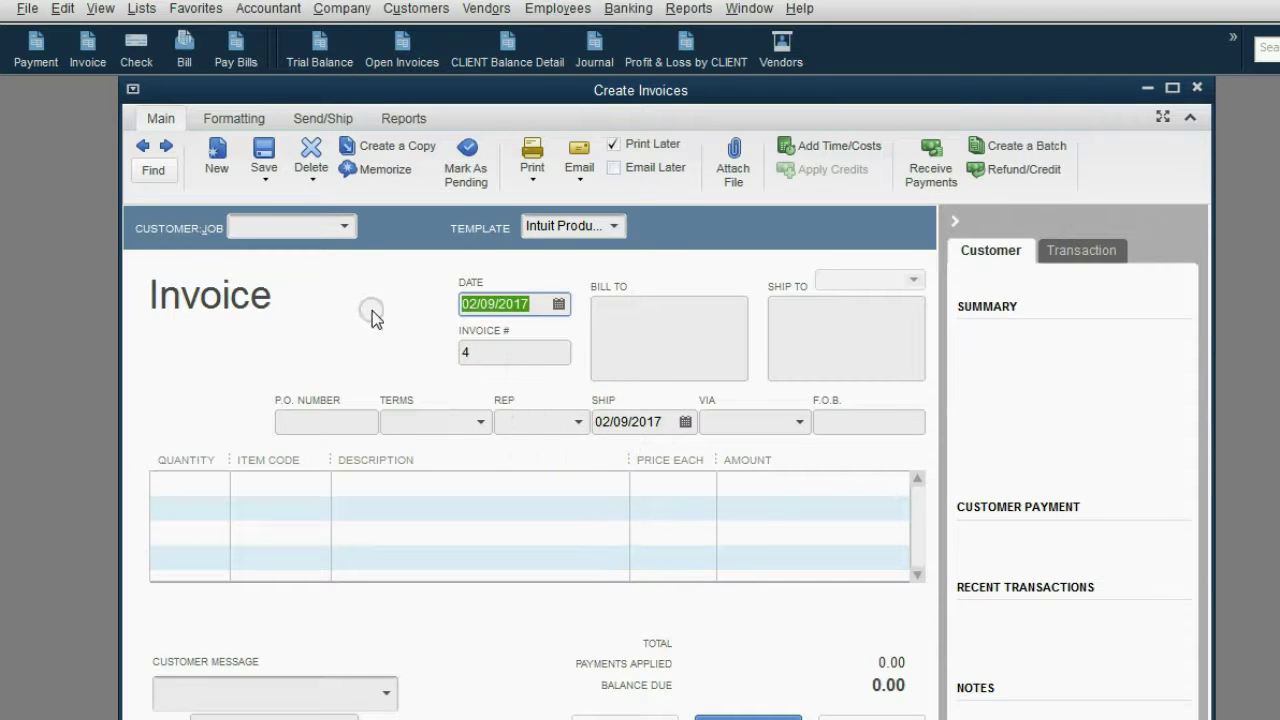
# Step: Select the third customer on the new invoice and bill the FEES EARNED item for 1,200.00
pyautogui.click(344, 226)
pyautogui.click(342, 355)
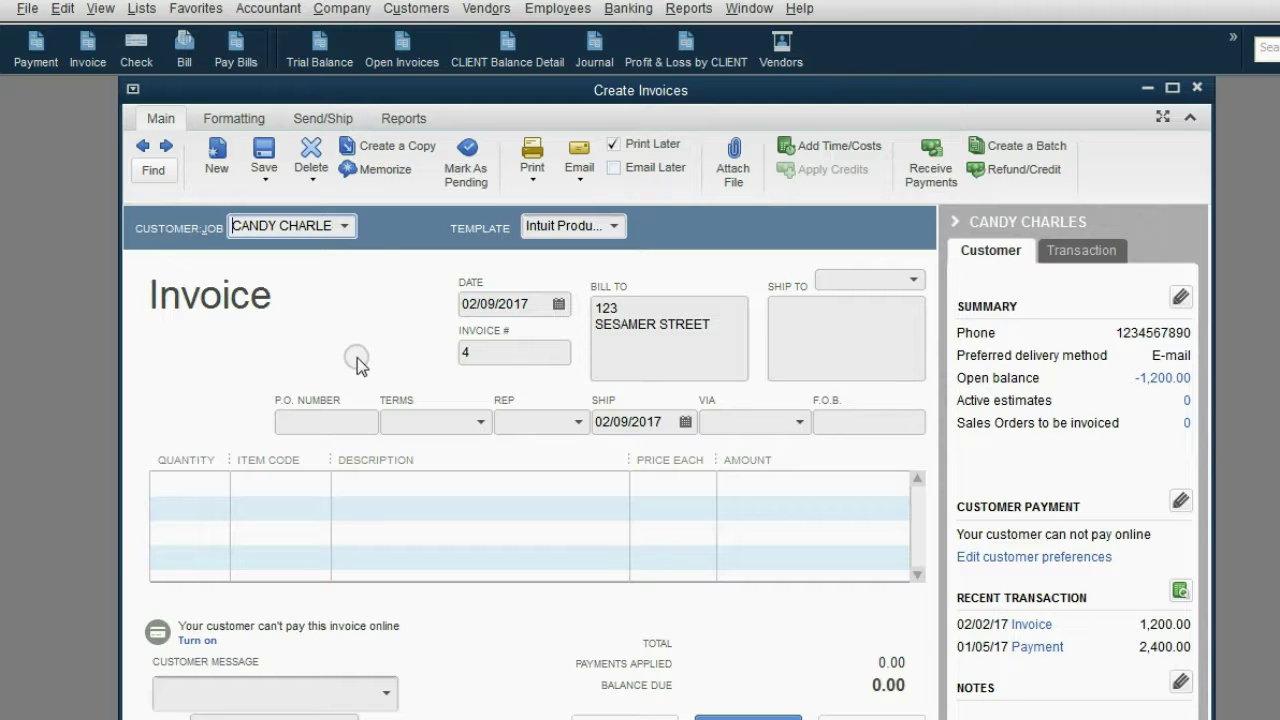
pyautogui.click(485, 352)
pyautogui.click(317, 476)
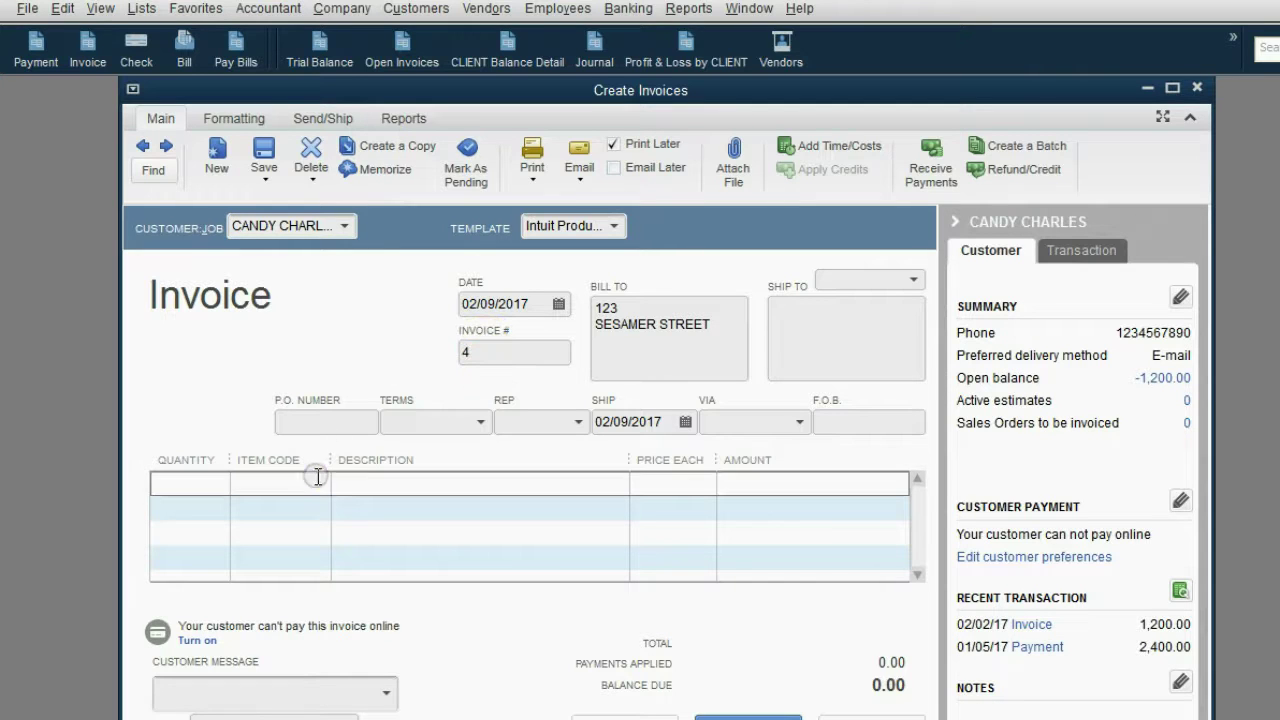
pyautogui.click(318, 482)
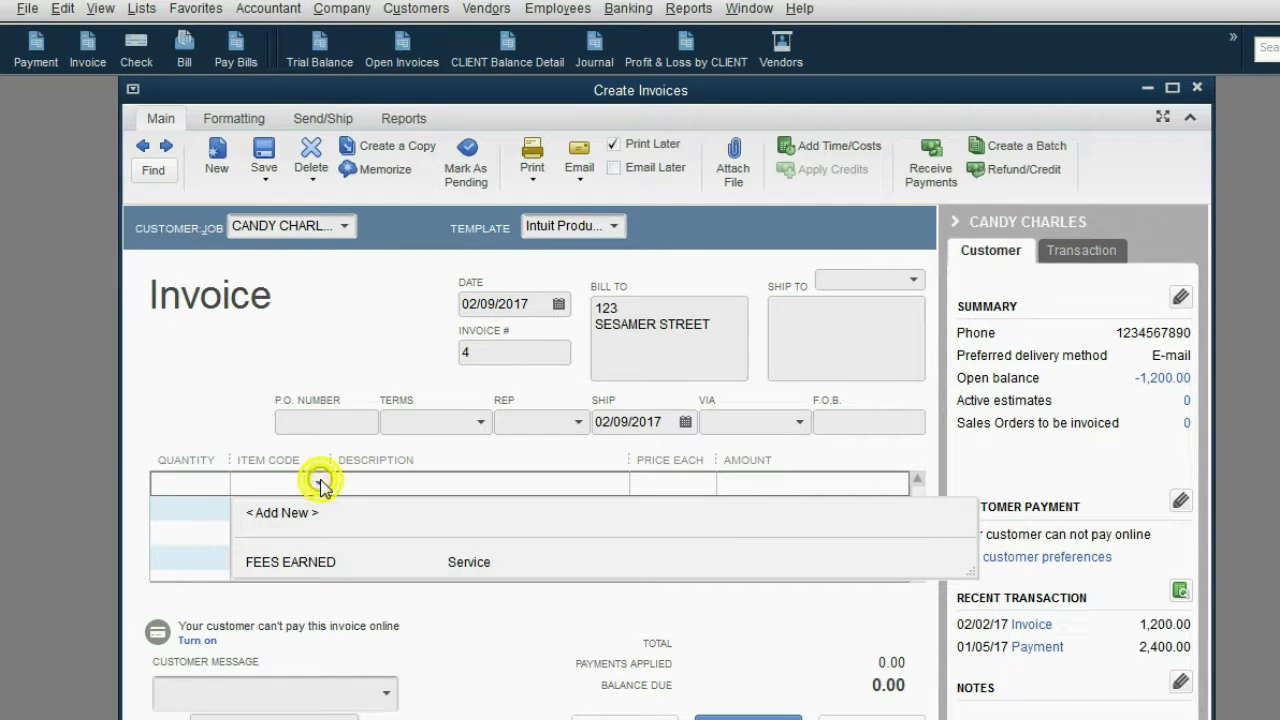
pyautogui.click(320, 560)
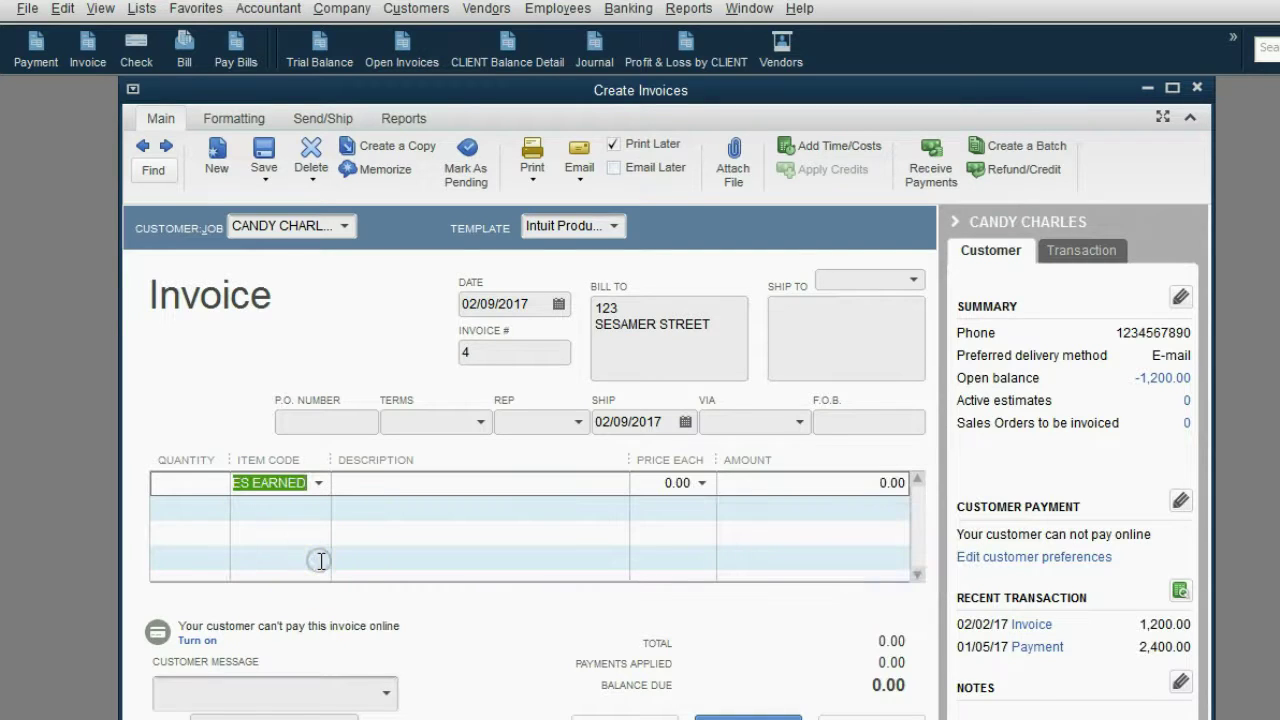
pyautogui.click(860, 484)
pyautogui.write('1200')
pyautogui.press('Tab')
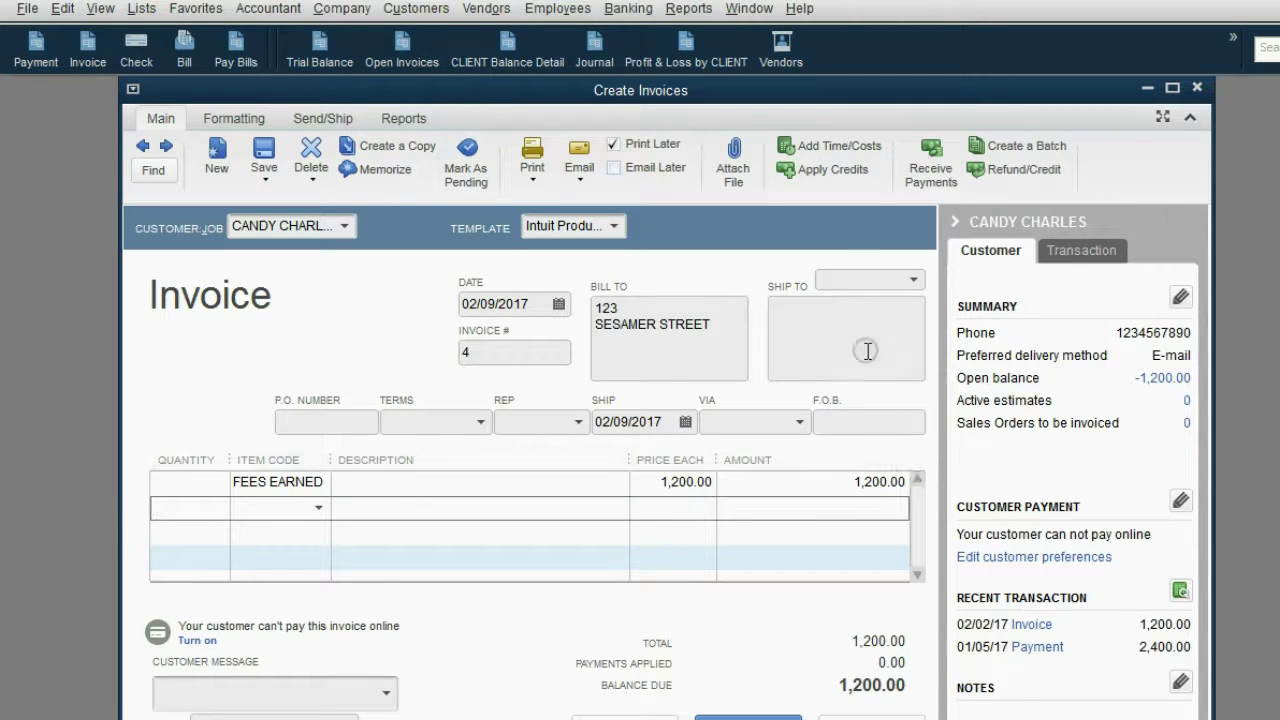
# Step: Record invoice 4, apply 1,200.00 of the customer's 01/05/2017 payment credit to it, and close the invoice
pyautogui.click(832, 170)
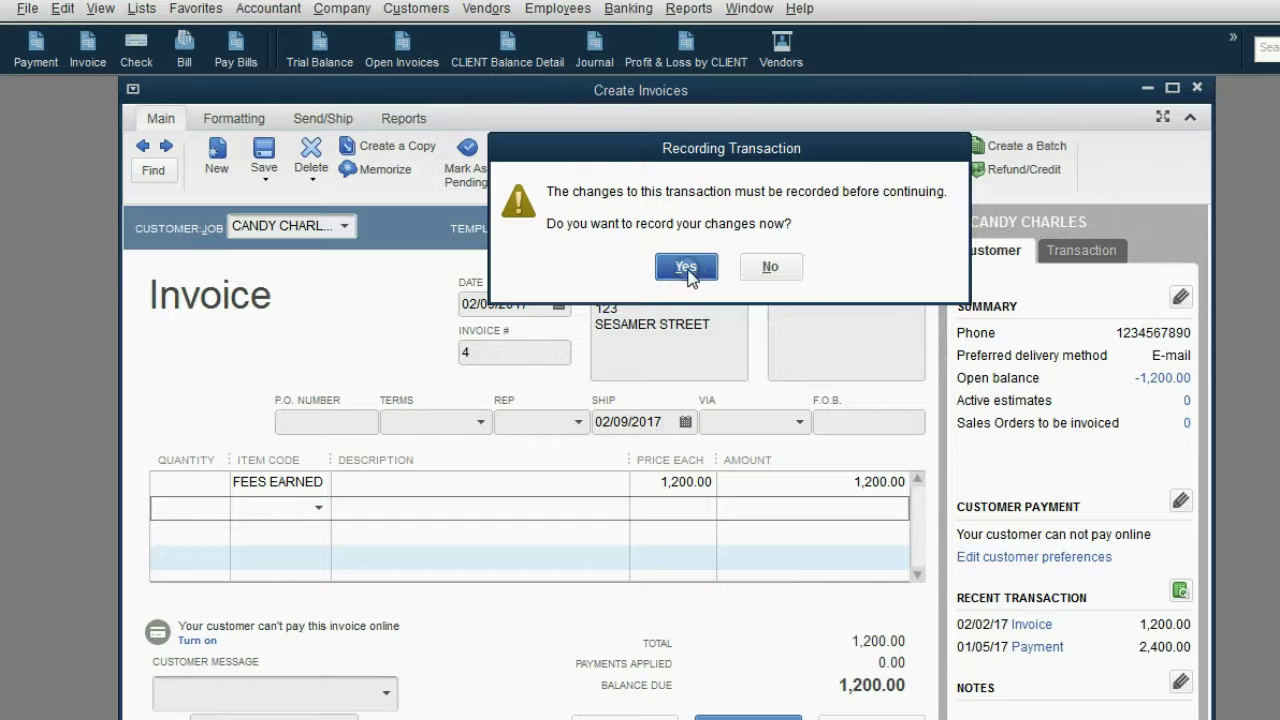
pyautogui.click(686, 266)
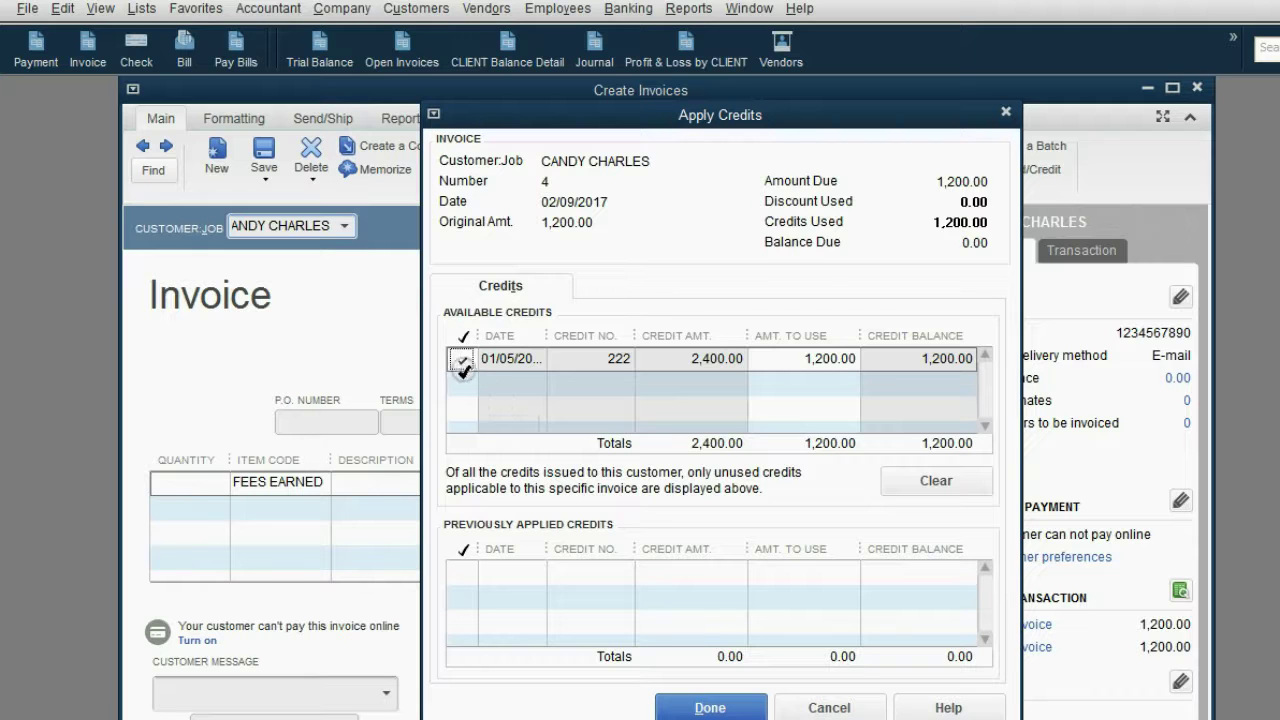
pyautogui.click(709, 707)
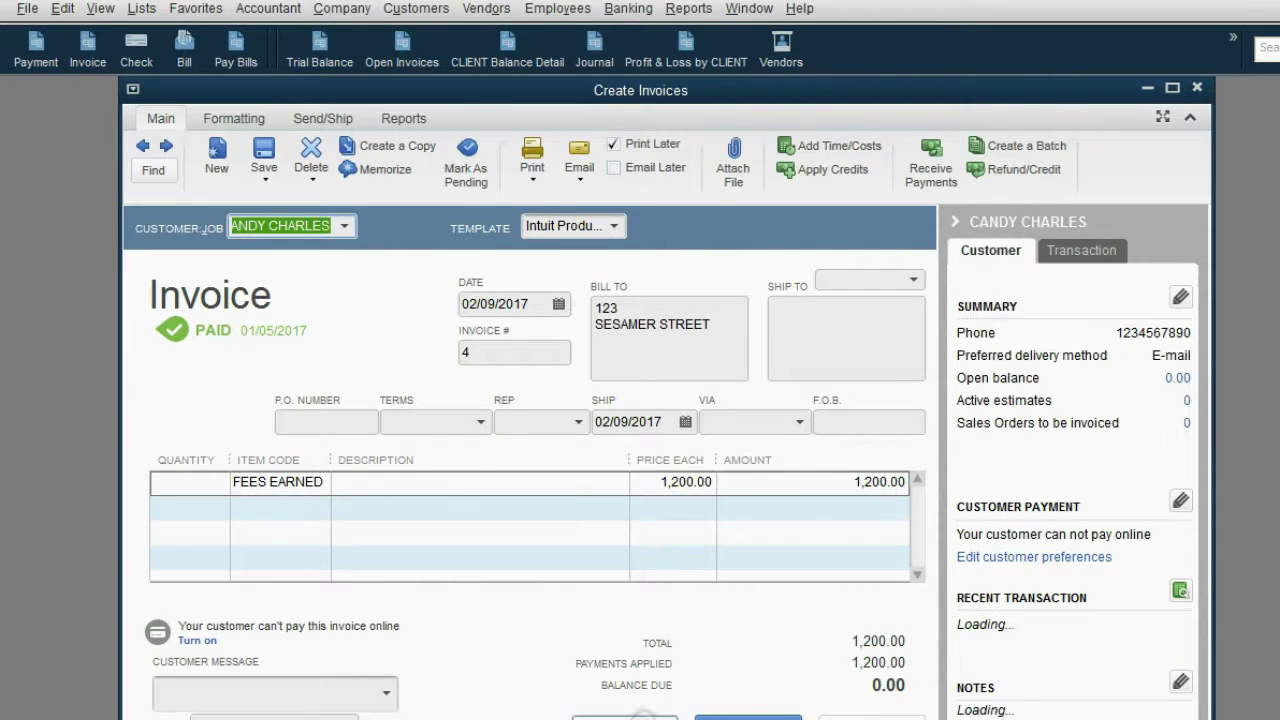
pyautogui.click(633, 710)
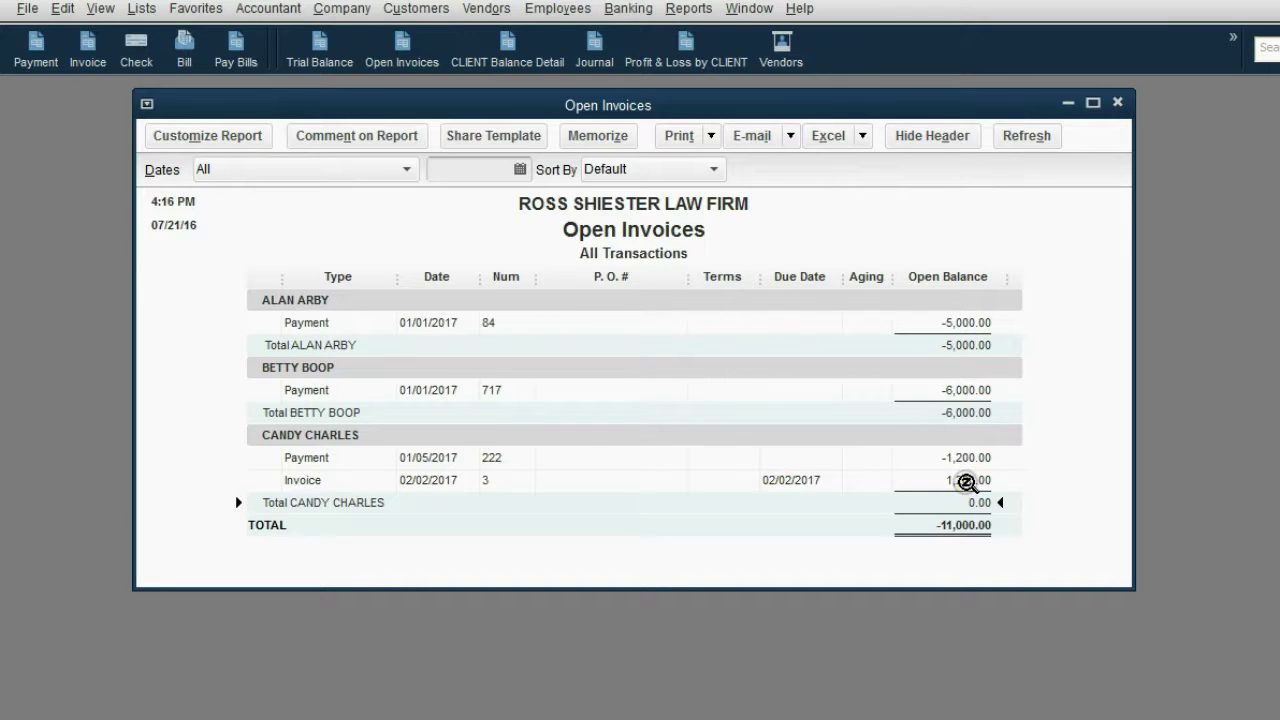
# Step: Open the third customer's invoice 3 from the Open Invoices report and apply the remaining 1,200.00 payment credit to it
pyautogui.doubleClick(966, 480)
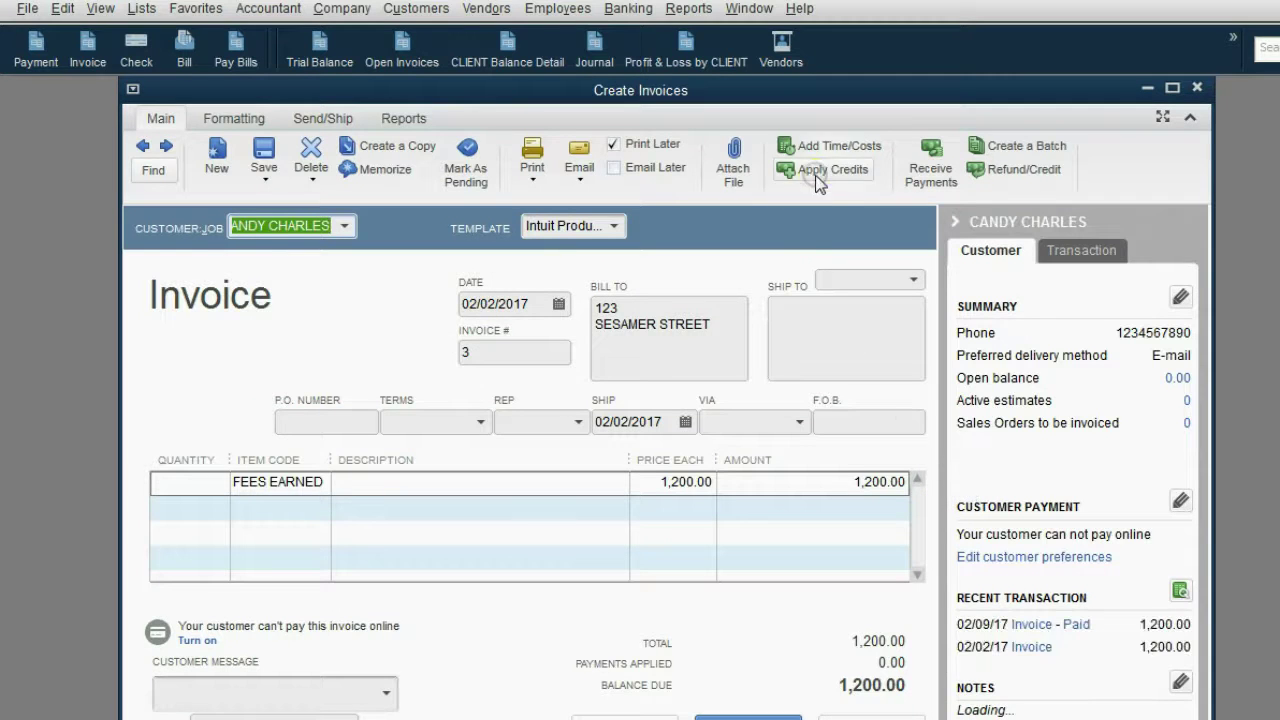
pyautogui.click(822, 169)
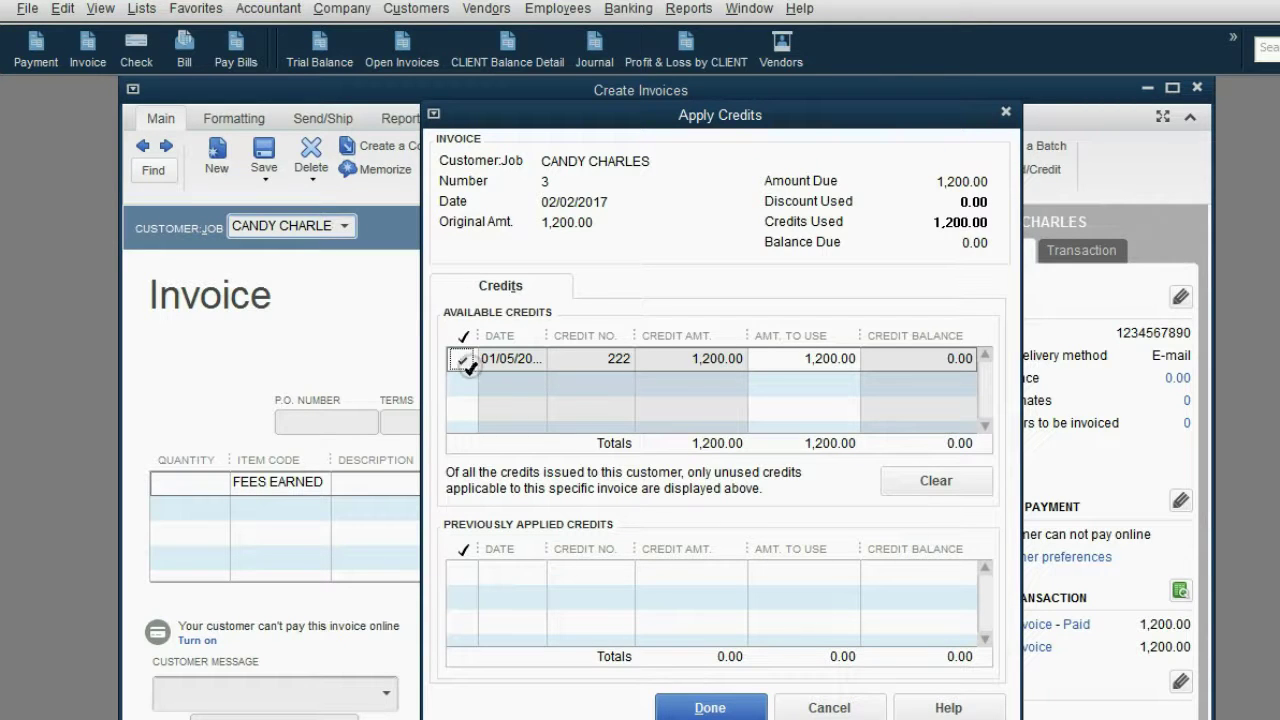
pyautogui.click(692, 707)
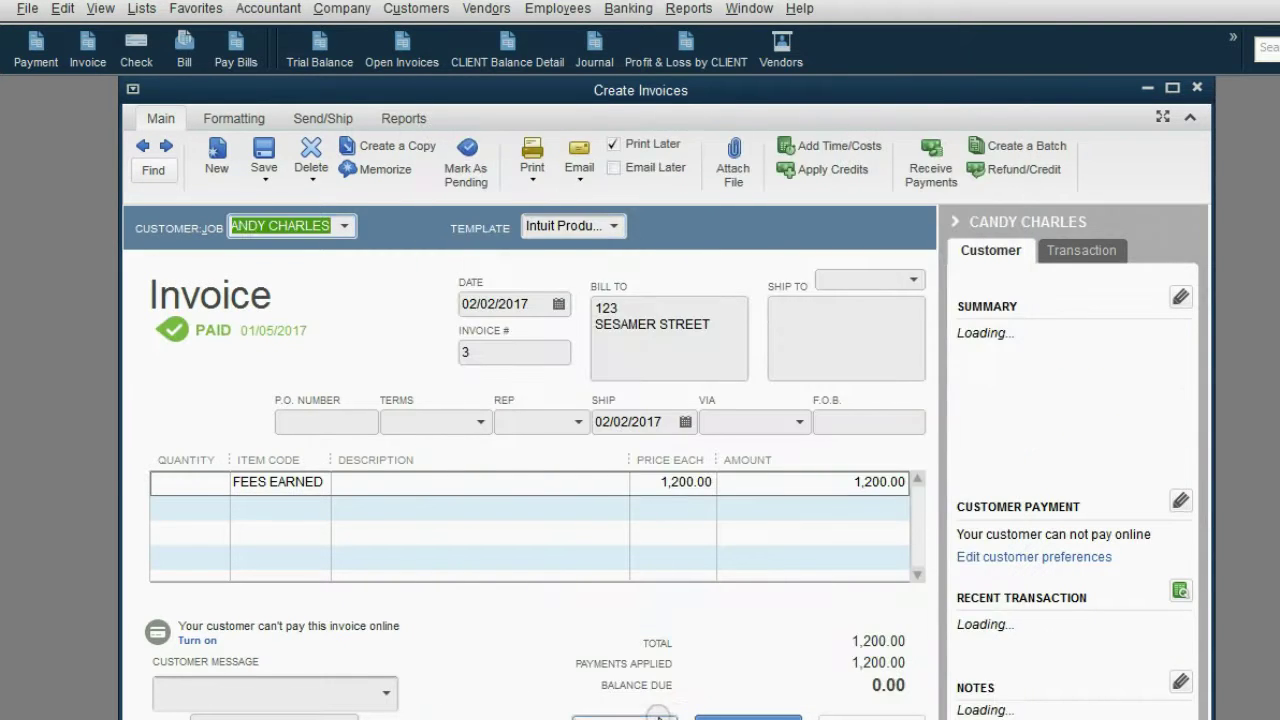
pyautogui.press('Escape')
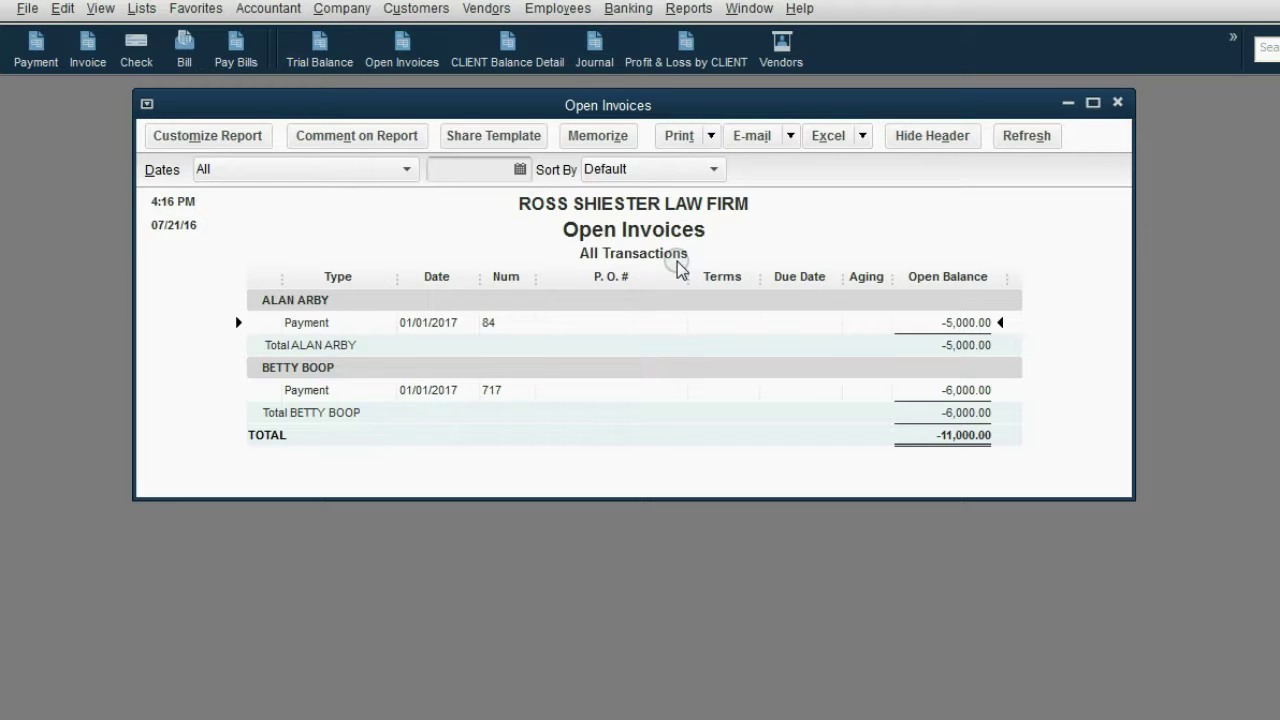
# Step: Open the Customer Balance Detail report and compare the third customer's payment with invoices 3 and 4
pyautogui.click(510, 55)
pyautogui.click(822, 497)
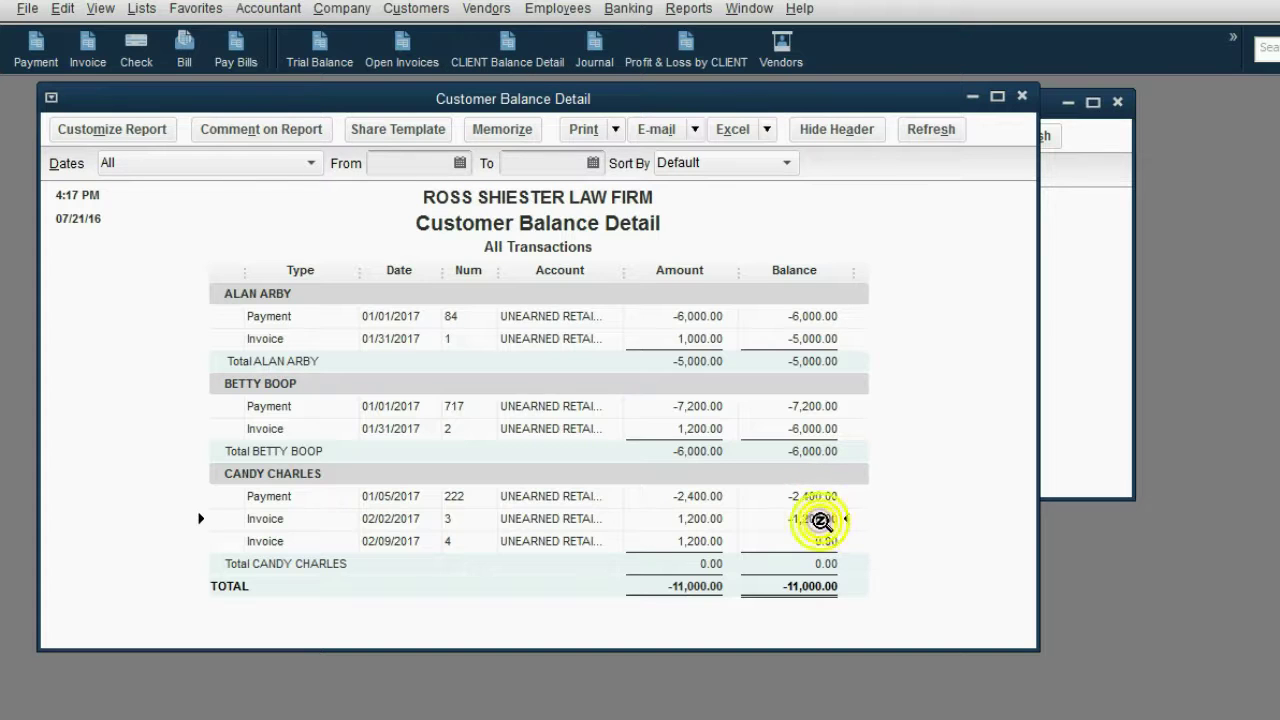
pyautogui.click(712, 540)
pyautogui.click(708, 493)
pyautogui.click(707, 537)
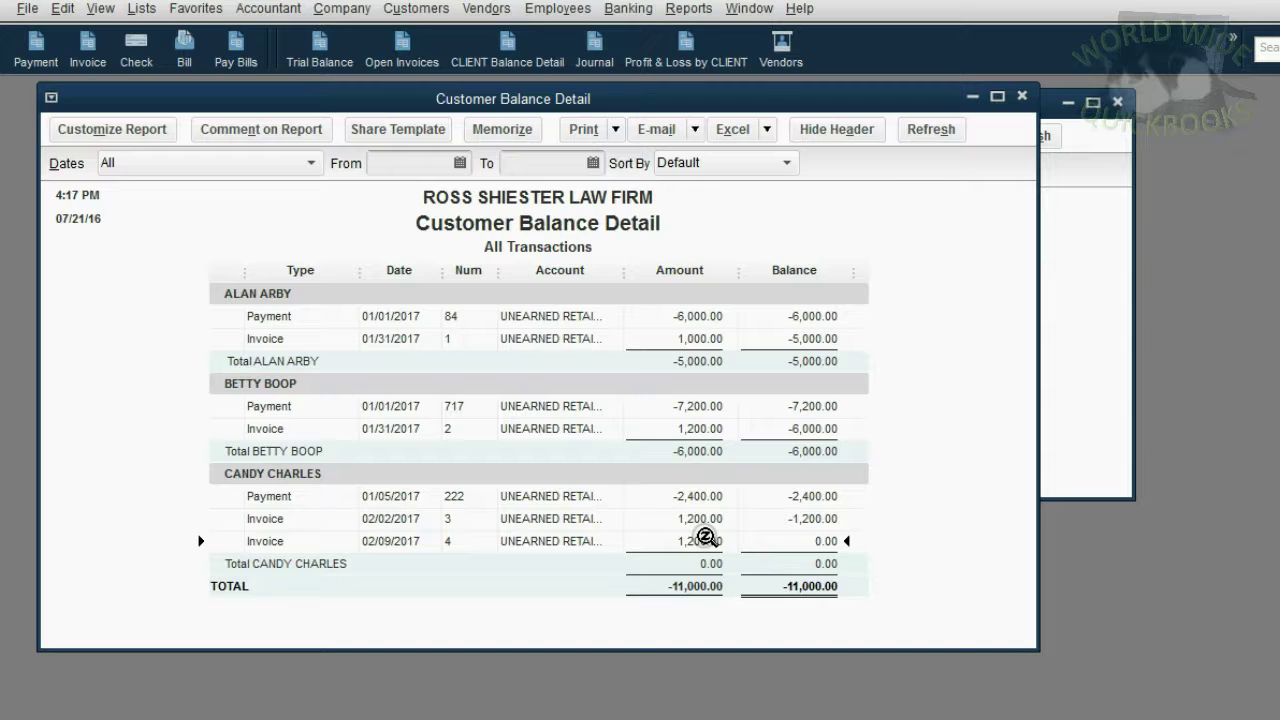
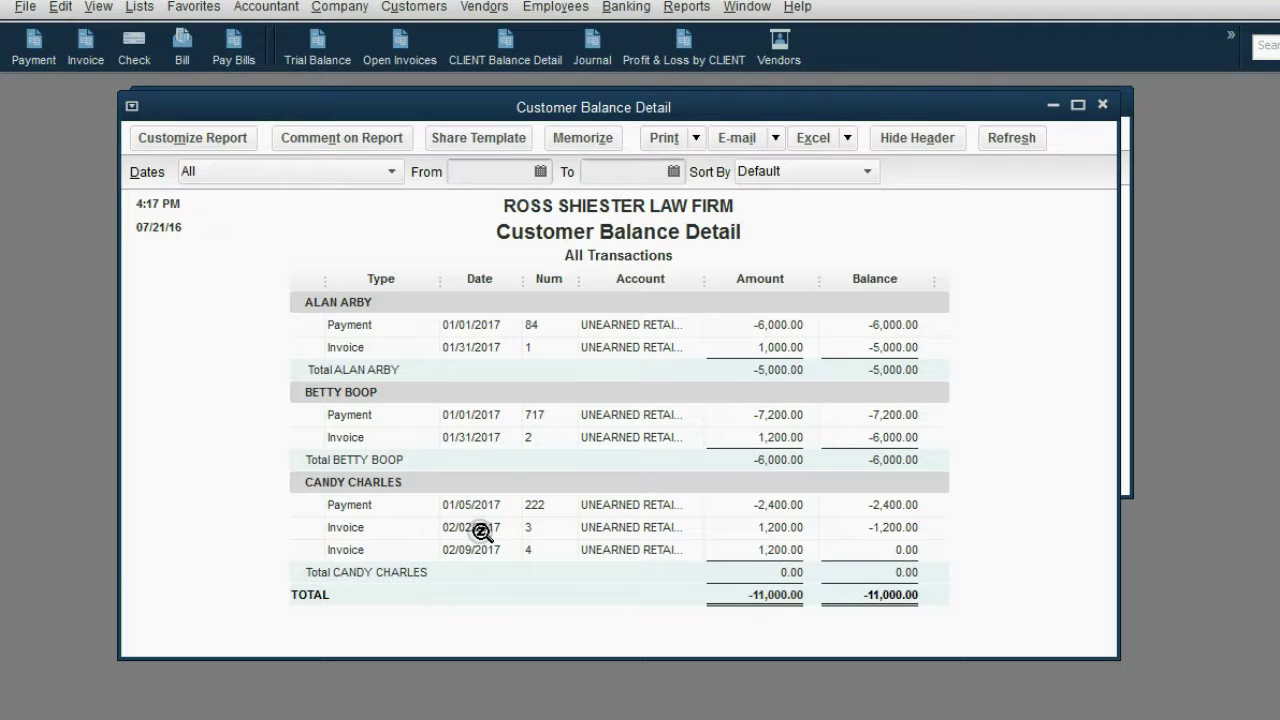
# Step: Examine the transaction history of invoice 3 for the payment applied to it, and return to the Customer Balance Detail report
pyautogui.doubleClick(481, 533)
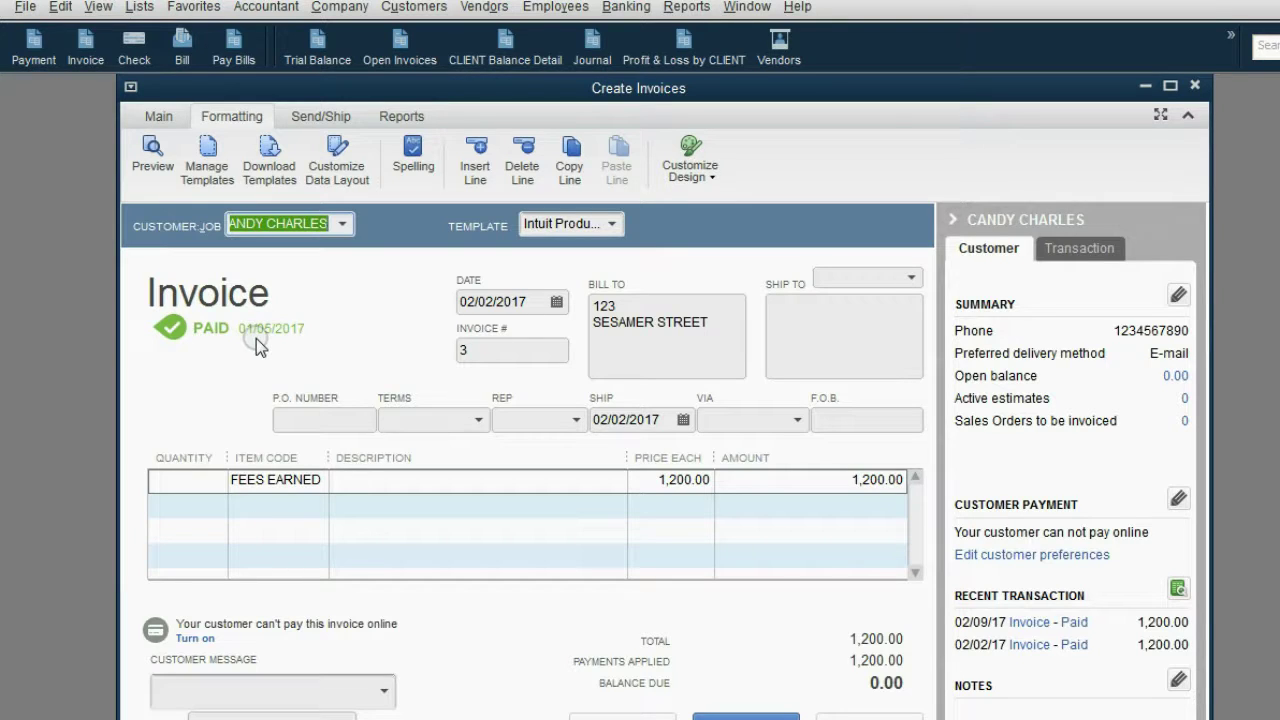
pyautogui.click(388, 118)
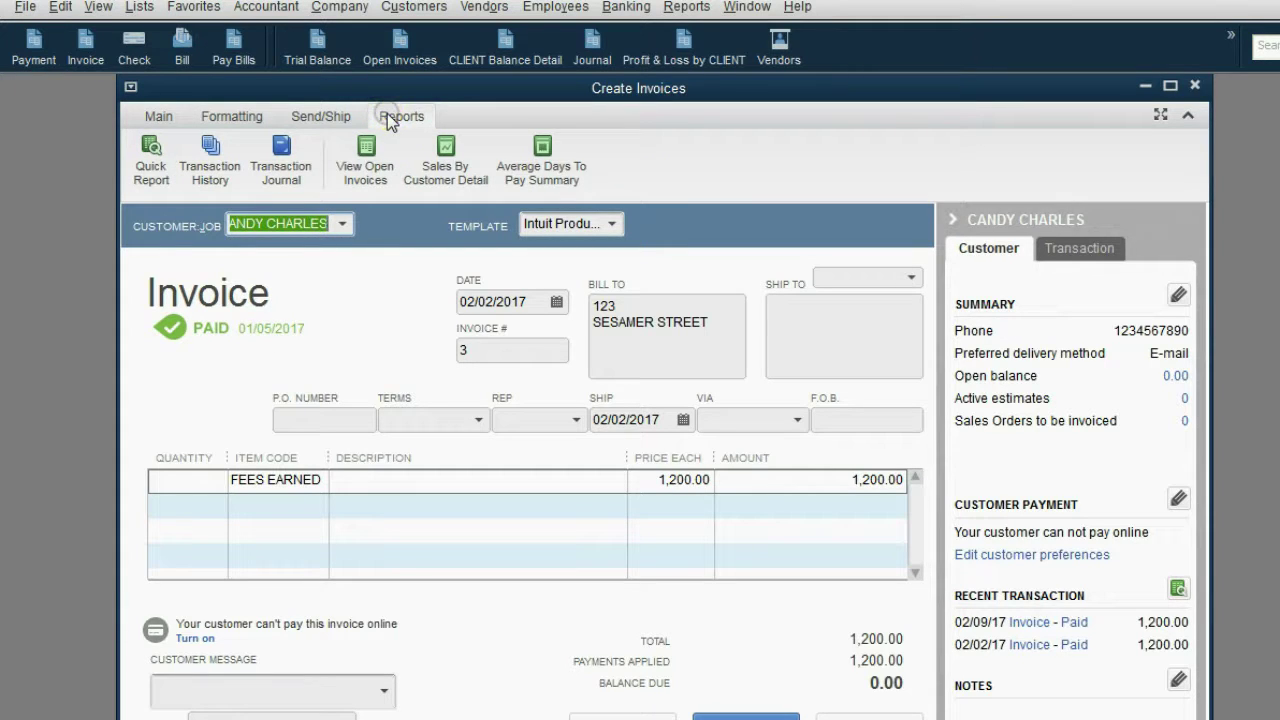
pyautogui.click(210, 160)
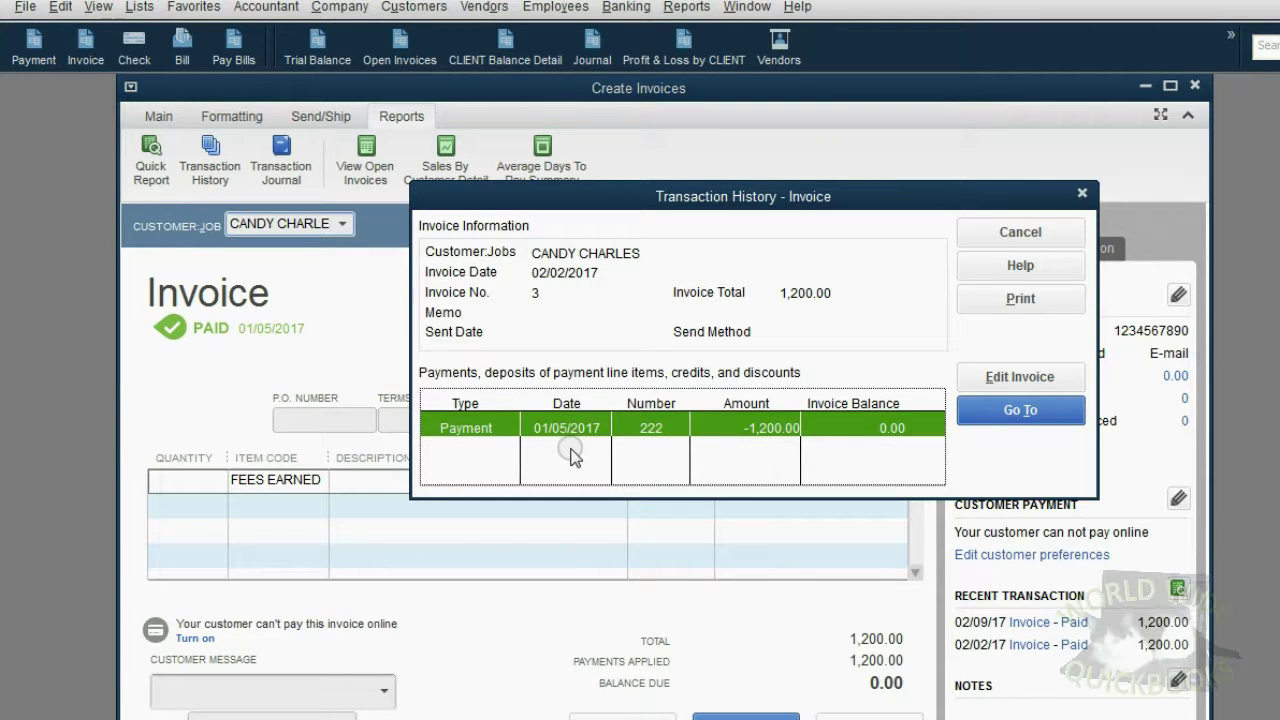
pyautogui.moveTo(564, 206); pyautogui.dragTo(558, 163)
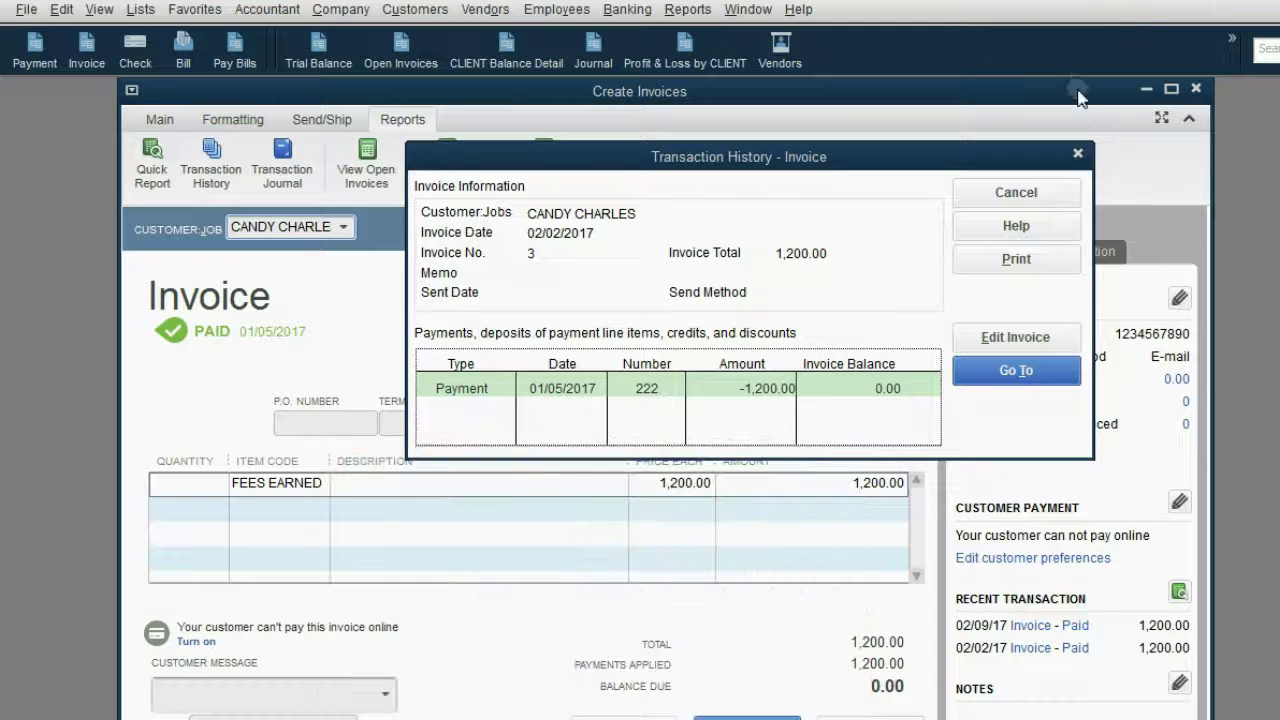
pyautogui.click(1077, 154)
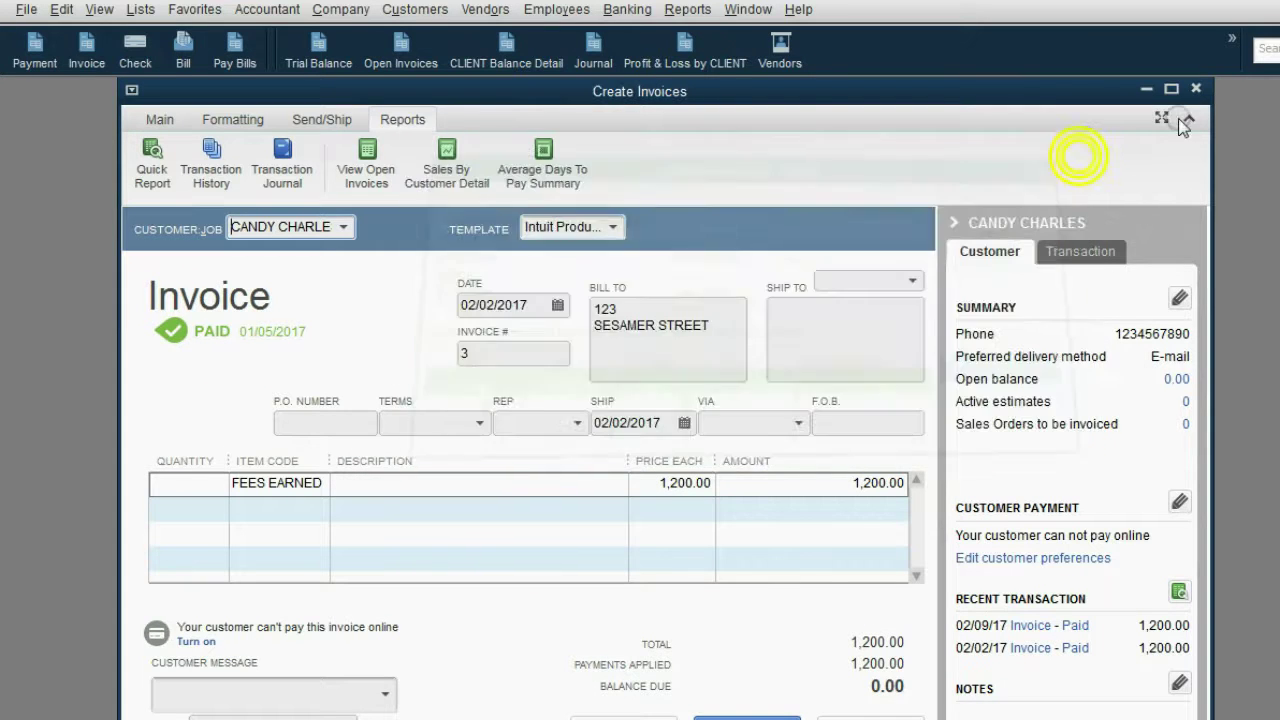
pyautogui.click(1194, 89)
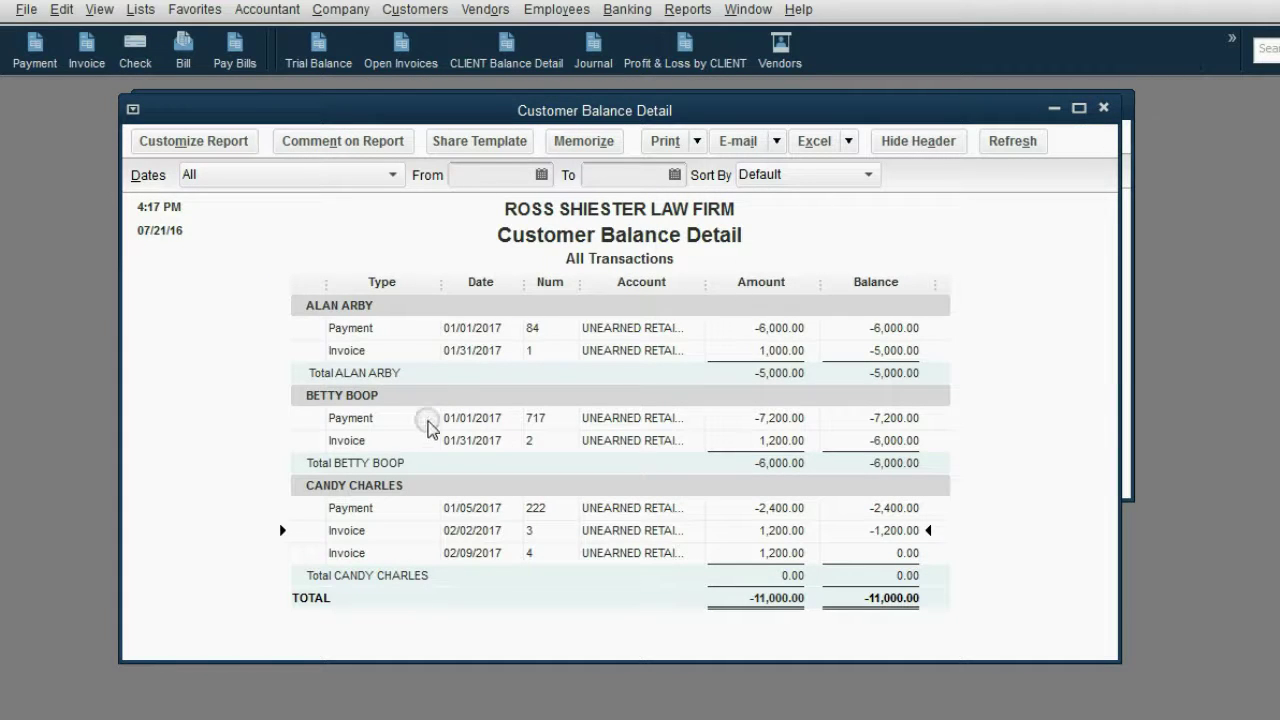
# Step: Open the third customer's 01/05/2017 payment from the report and check its date and the invoices it is applied to
pyautogui.doubleClick(470, 510)
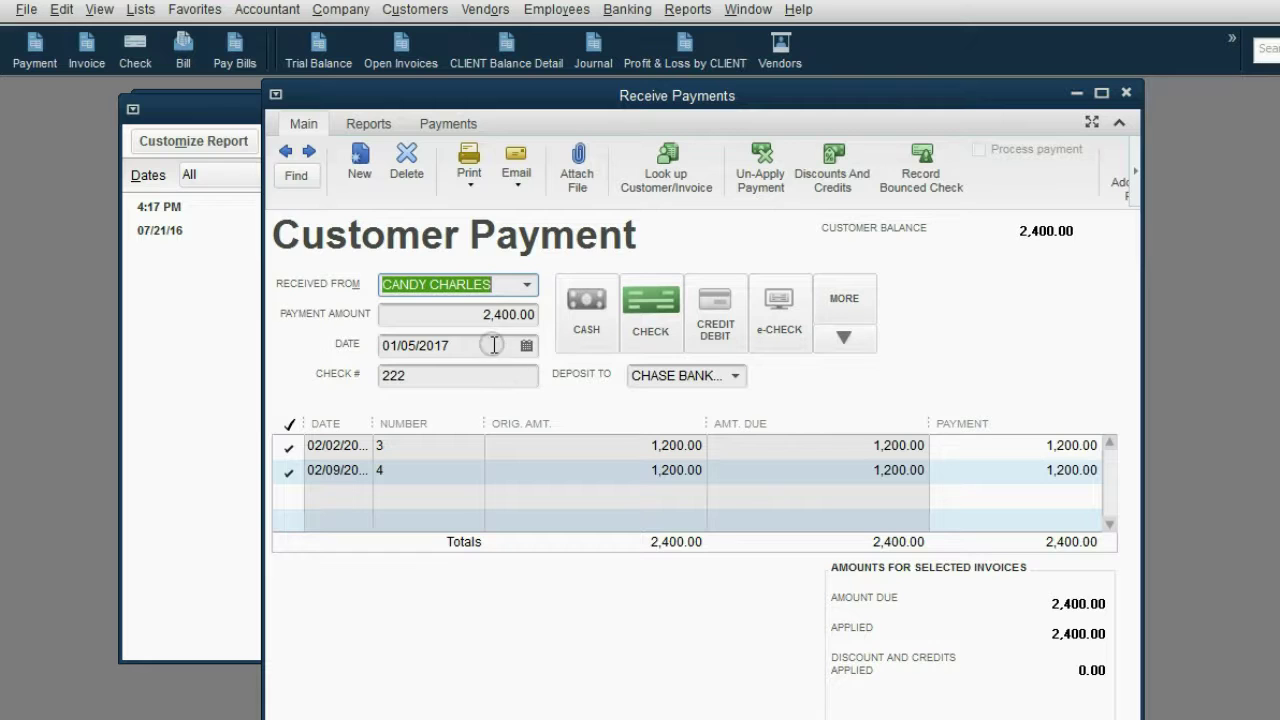
pyautogui.click(461, 344)
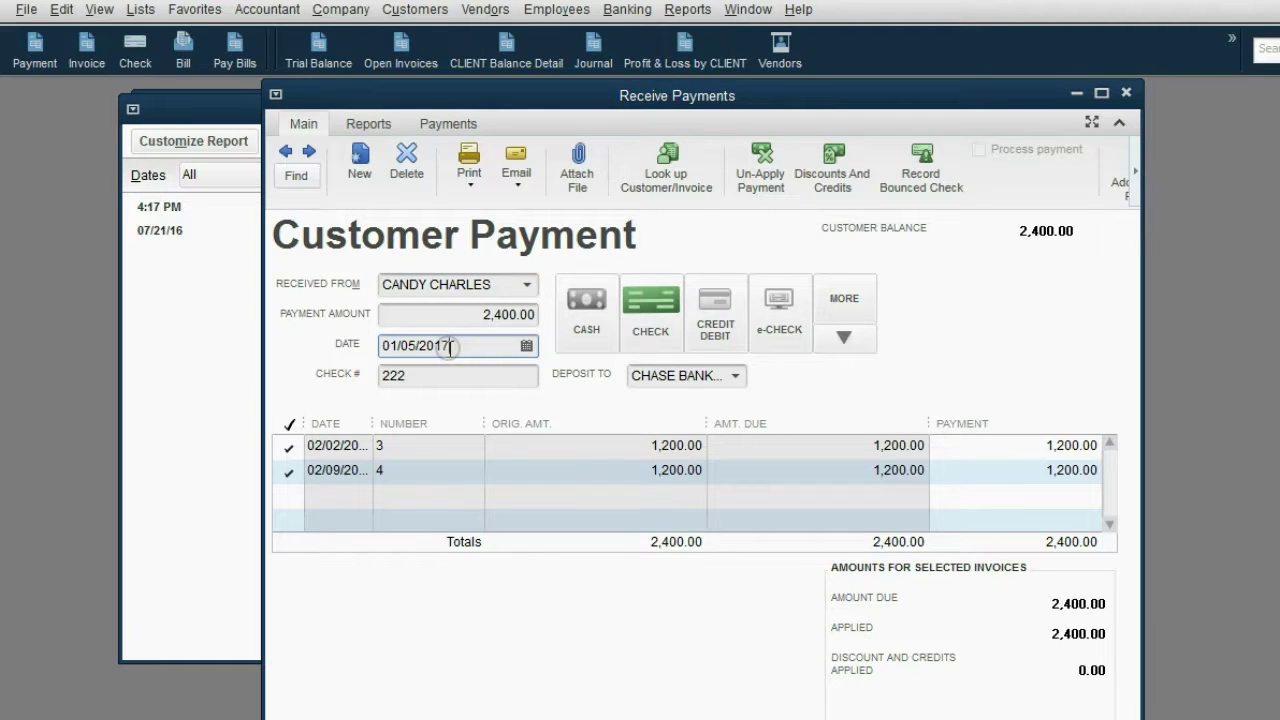
pyautogui.click(360, 455)
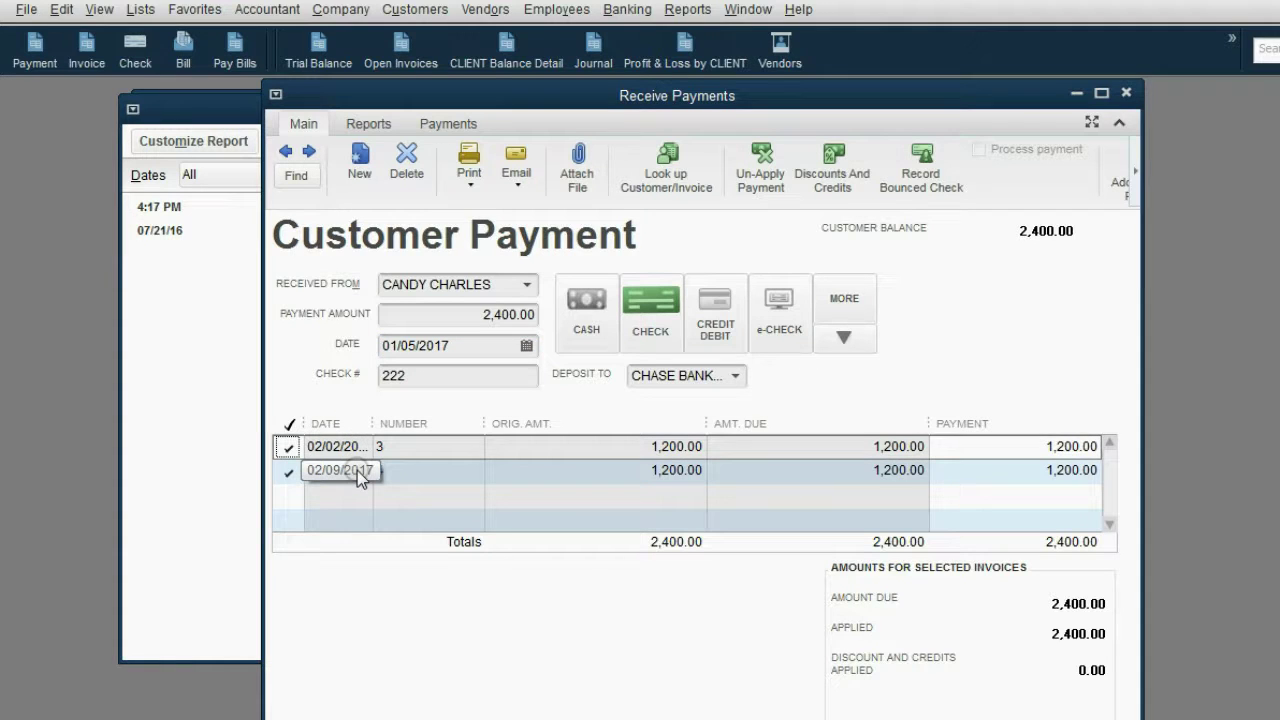
pyautogui.click(357, 473)
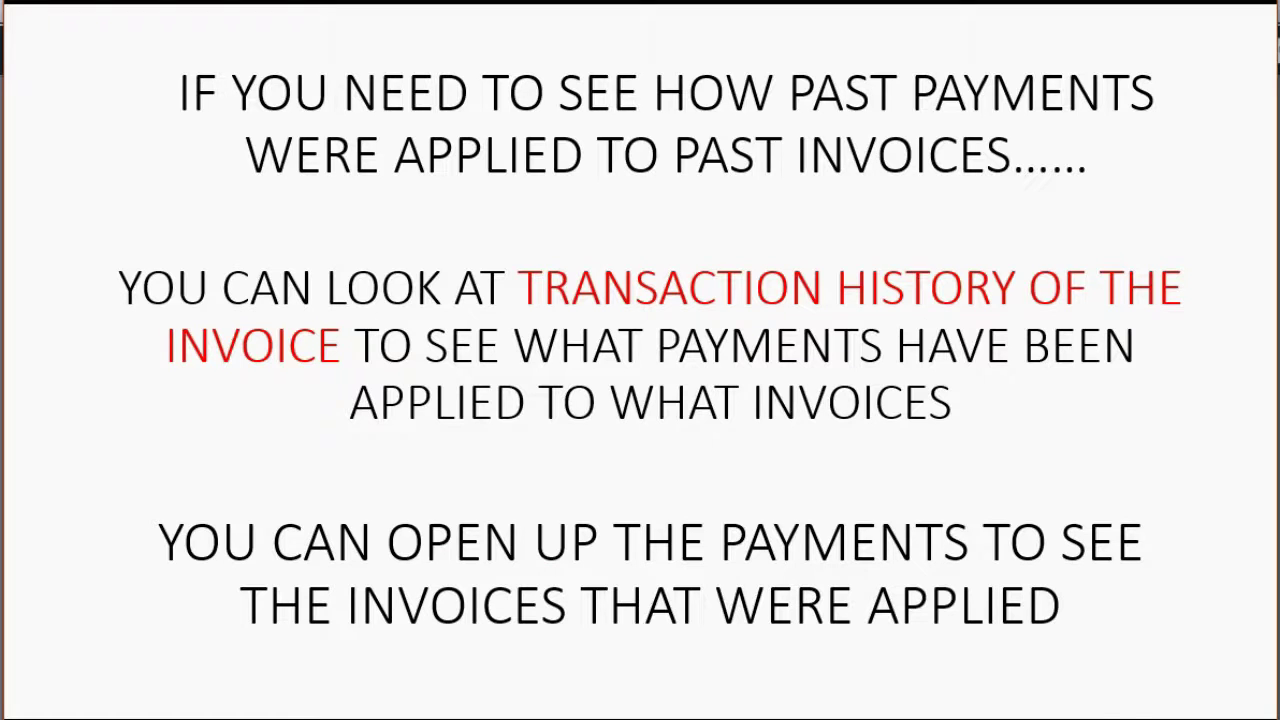
pyautogui.click(1072, 714)
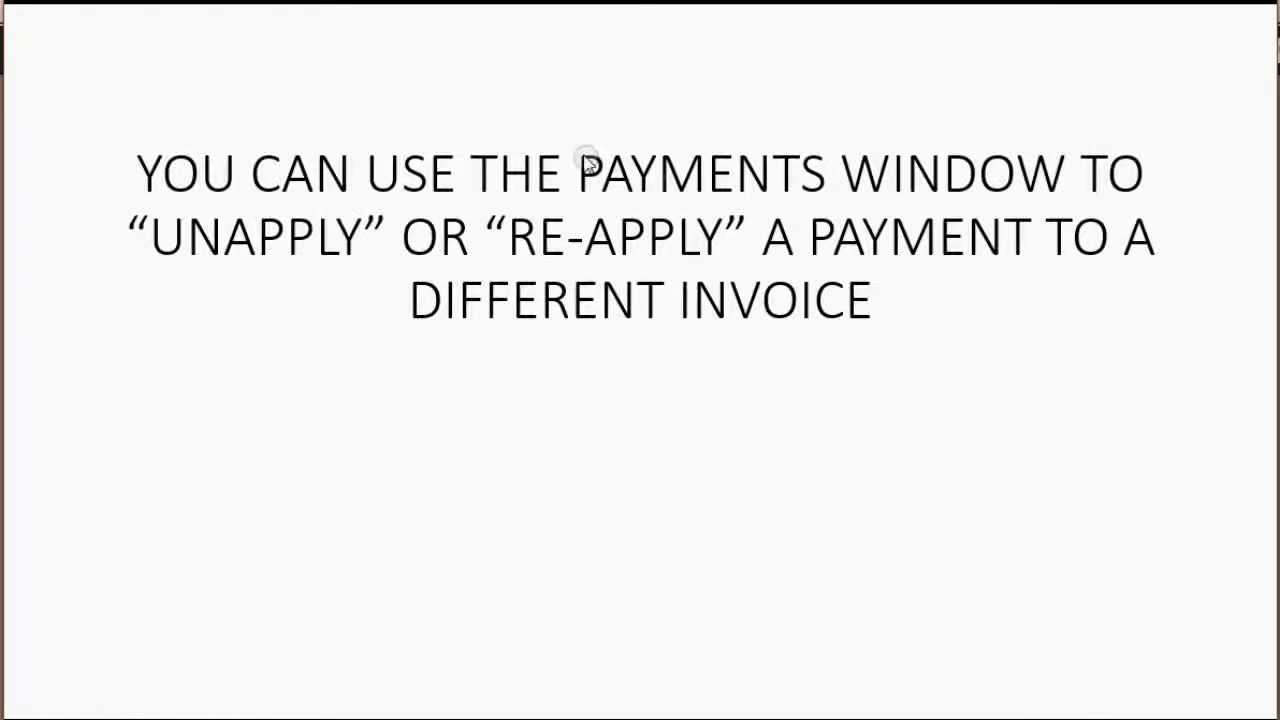